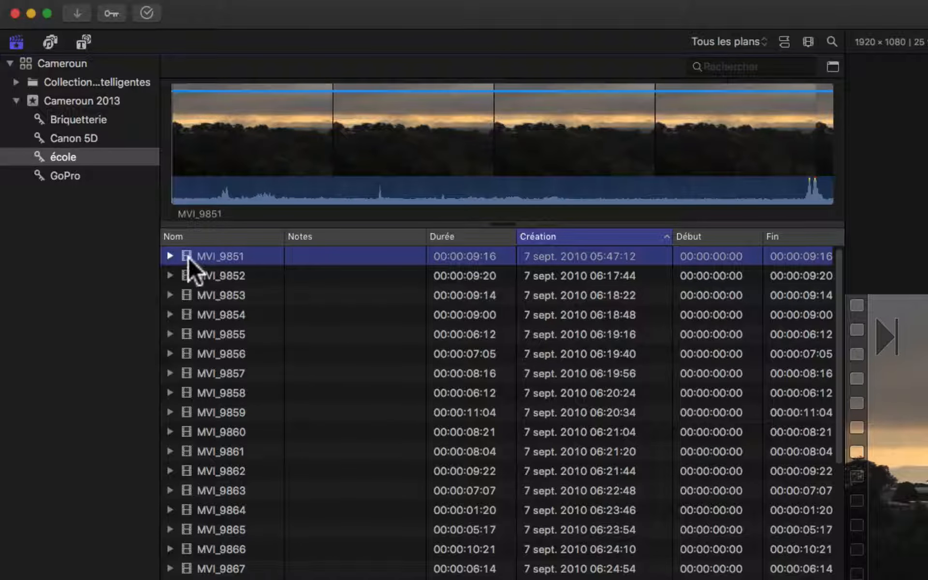
- Enter the note "montagne" for clip MVI_9851 in the école collection
left_click(308, 255)
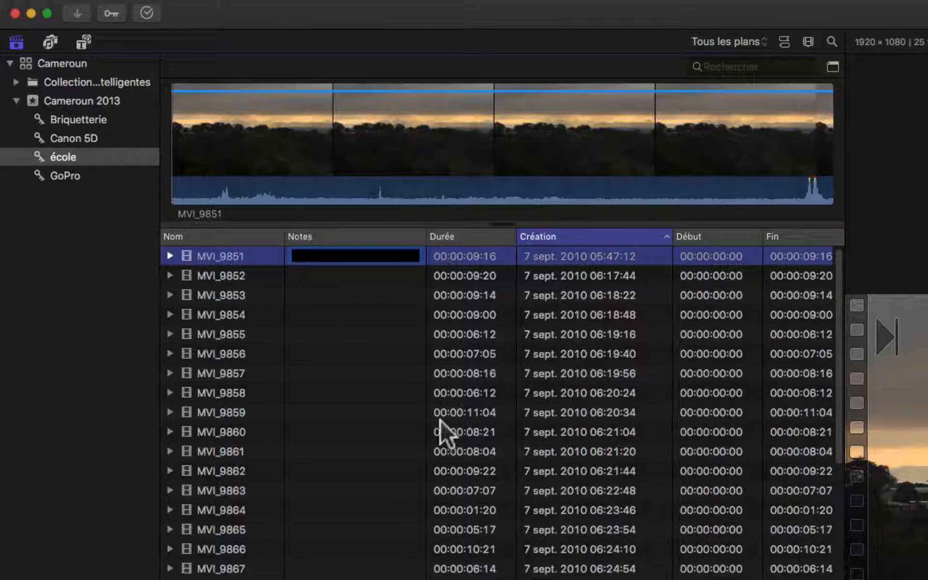
key("Escape")
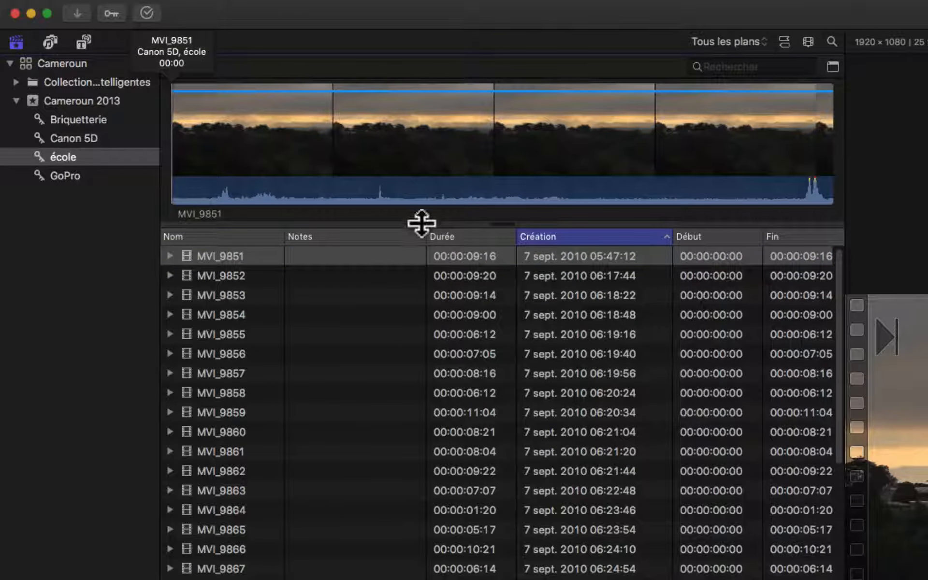
left_click(306, 256)
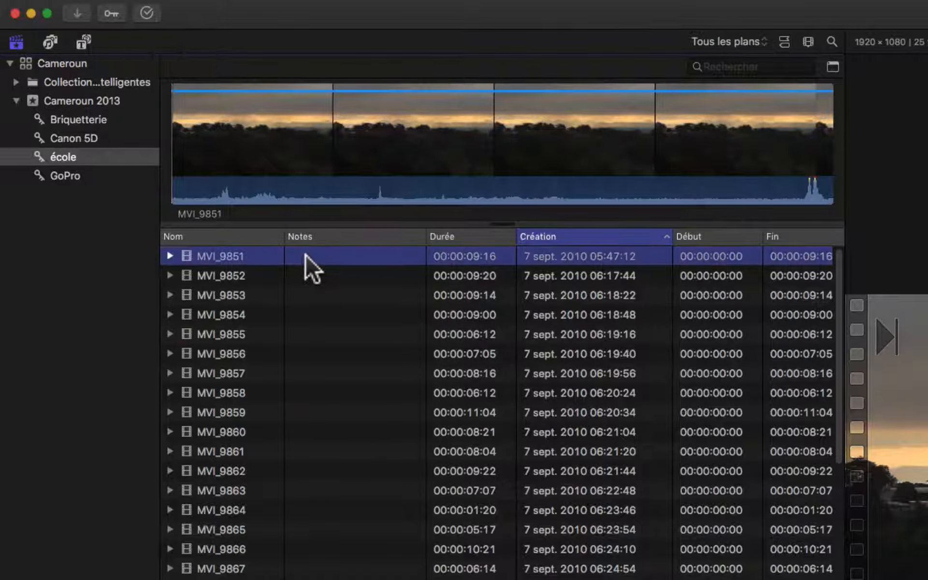
left_click(301, 257)
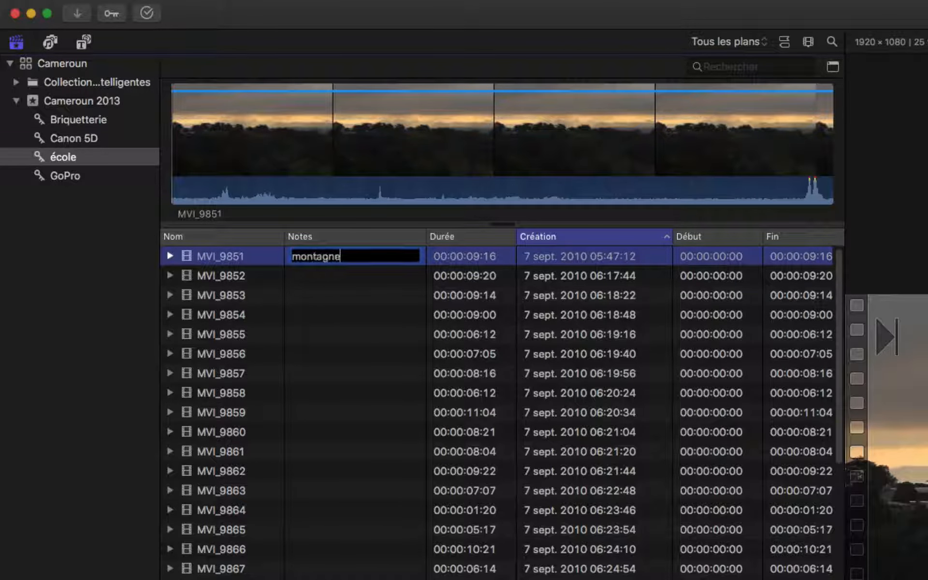
left_click(222, 275)
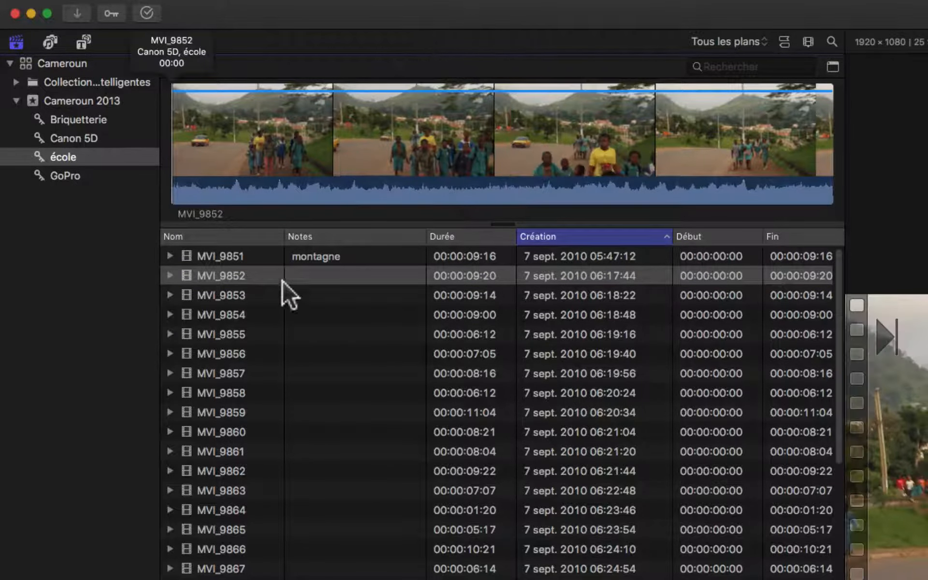
left_click(235, 294)
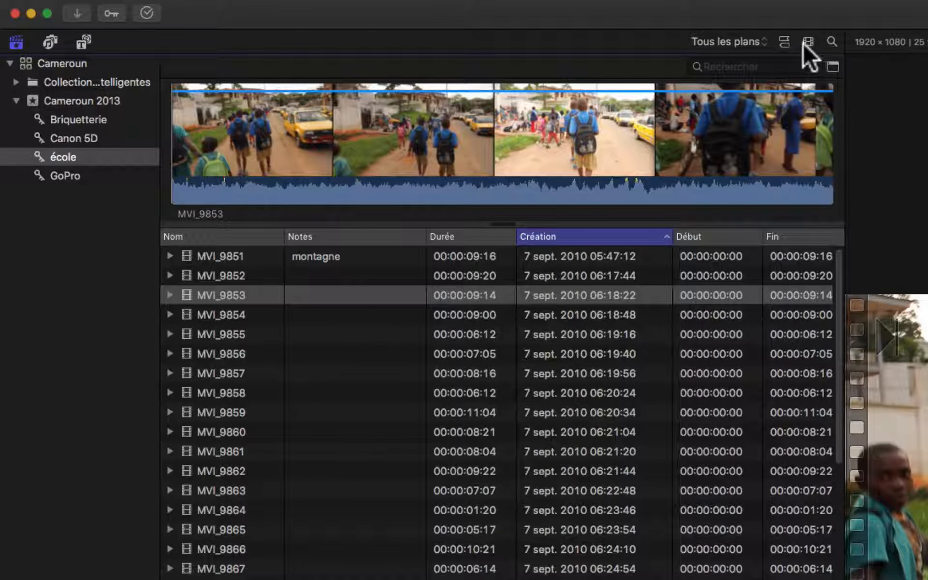
- Show the clips as thumbnails and select MVI_9852 to MVI_9855 together with MVI_9857 to MVI_9860
left_click(785, 42)
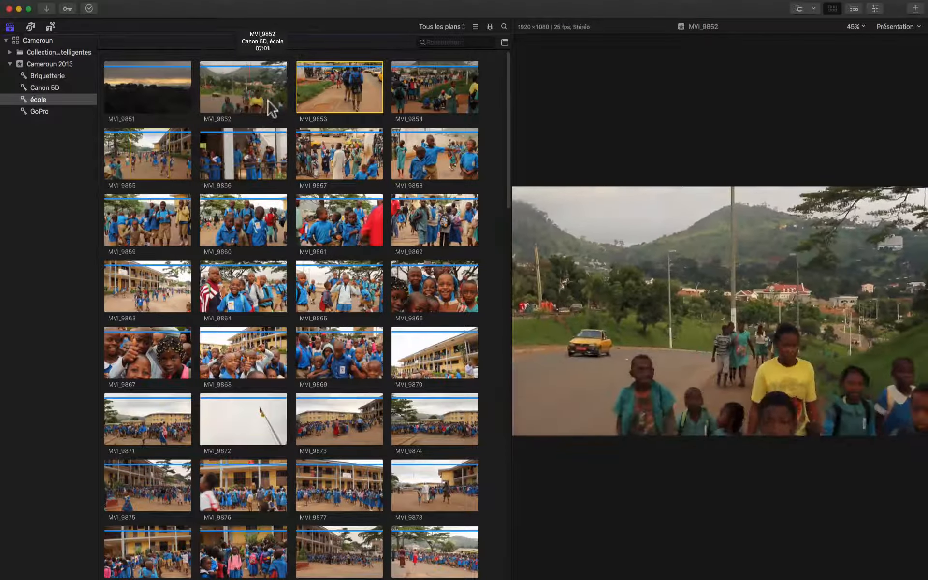
left_click(258, 96)
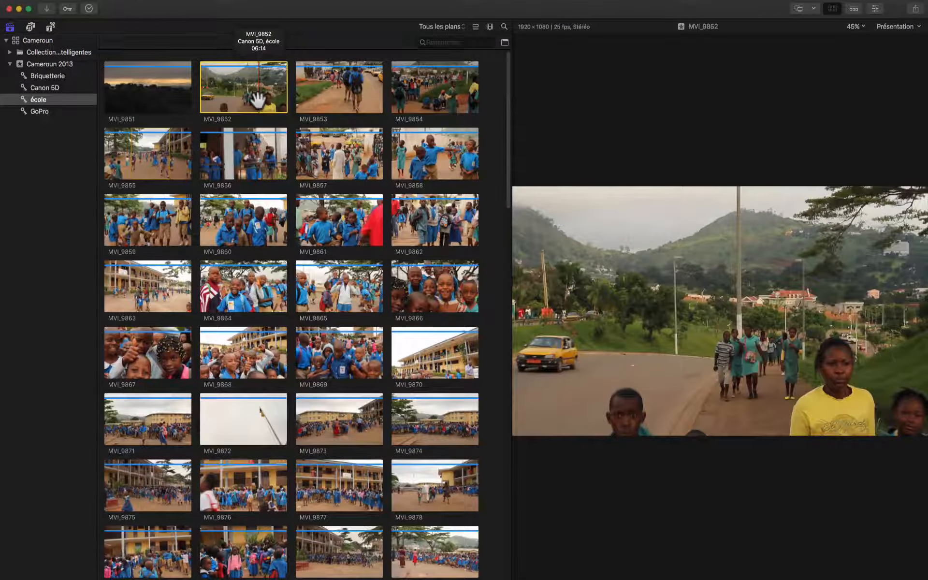
left_click(332, 84, "super")
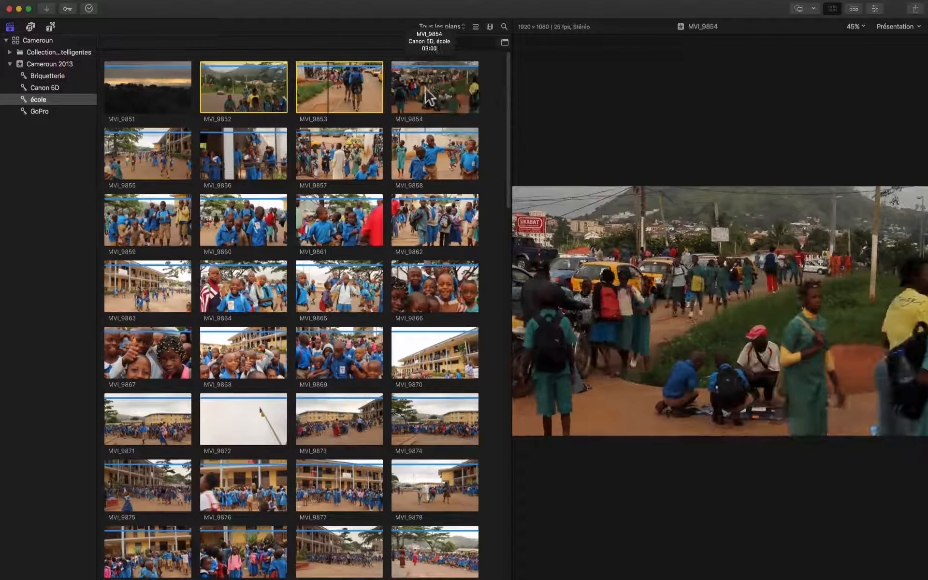
left_click(425, 92, "super")
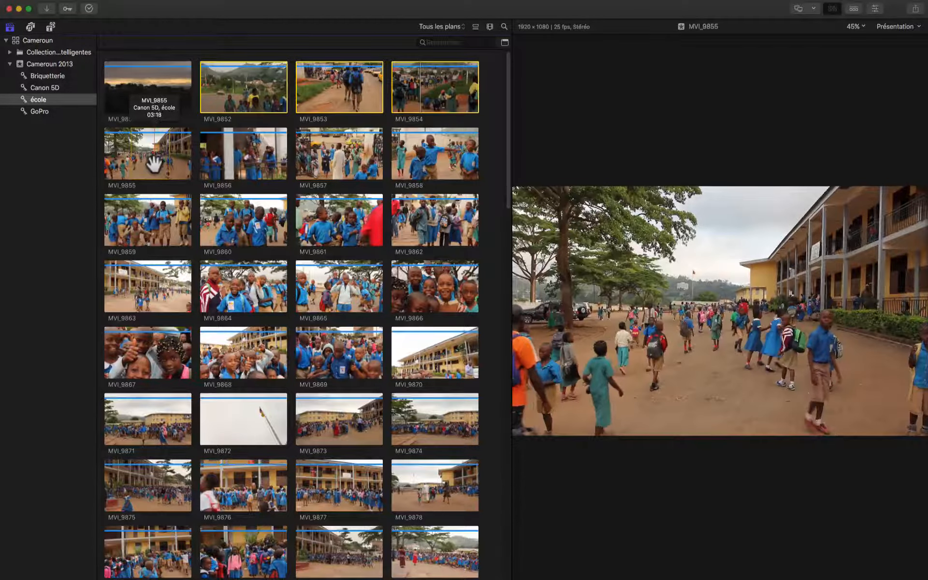
left_click(149, 159, "super")
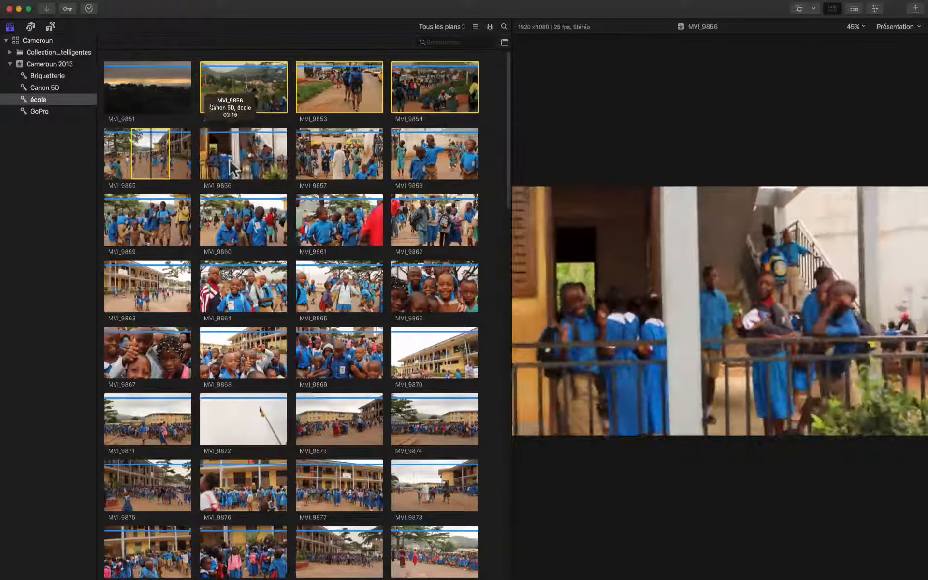
left_click(320, 172, "super")
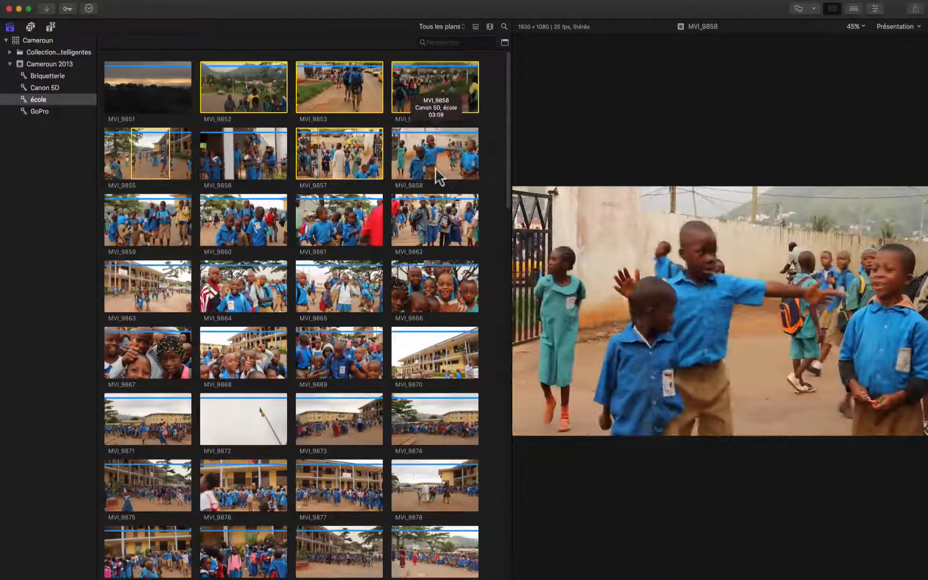
left_click(436, 169, "super")
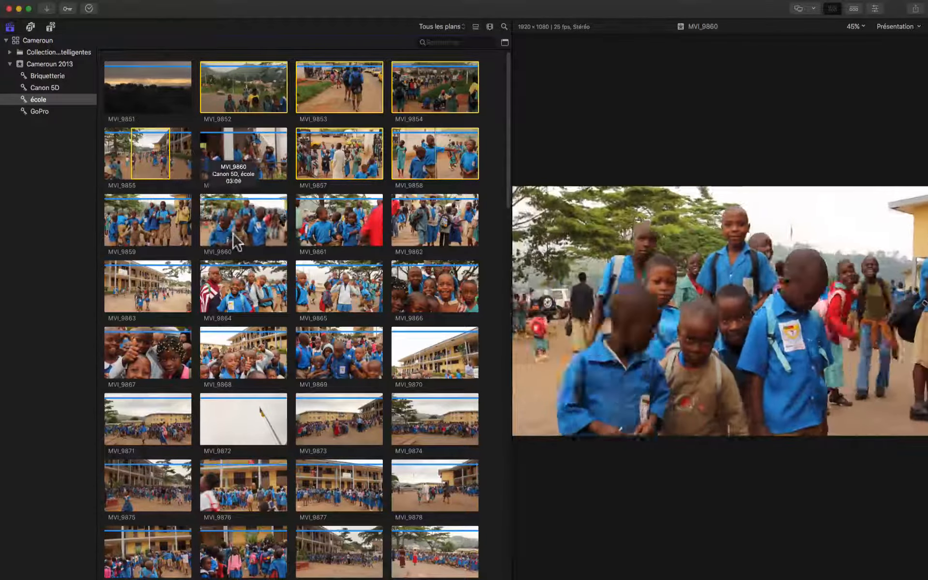
left_click(150, 227, "super")
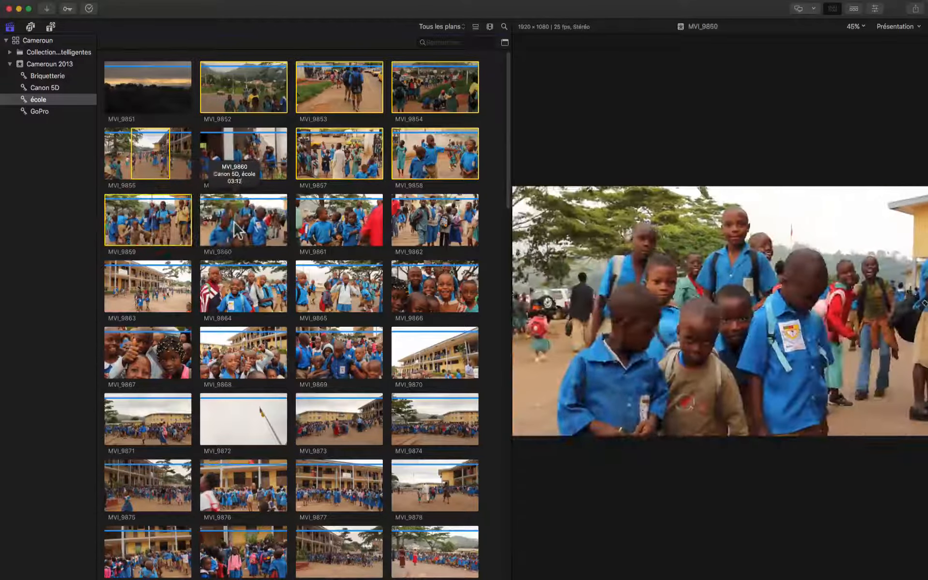
left_click(238, 227, "super")
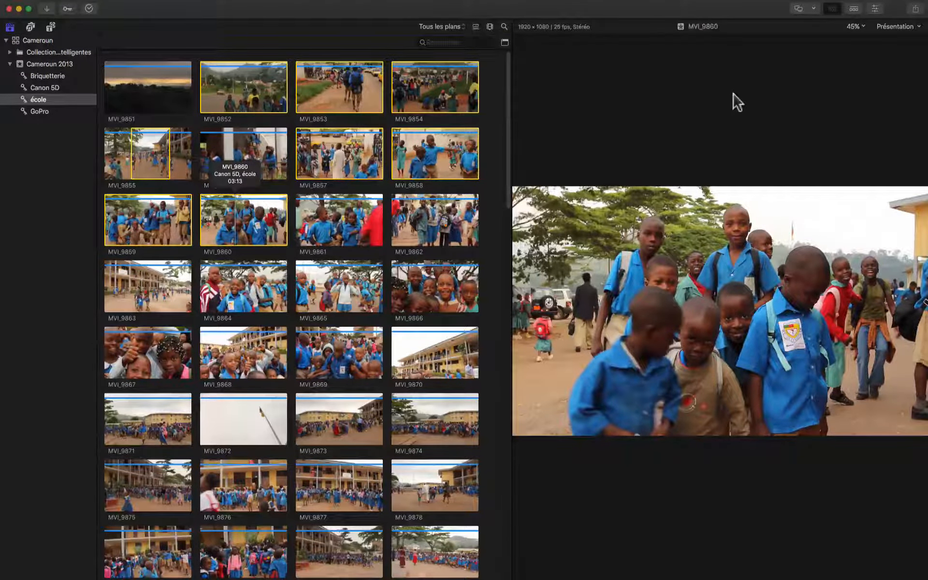
- Open the information inspector for the selected clips and set their shared note to "arrivée"
left_click(875, 8)
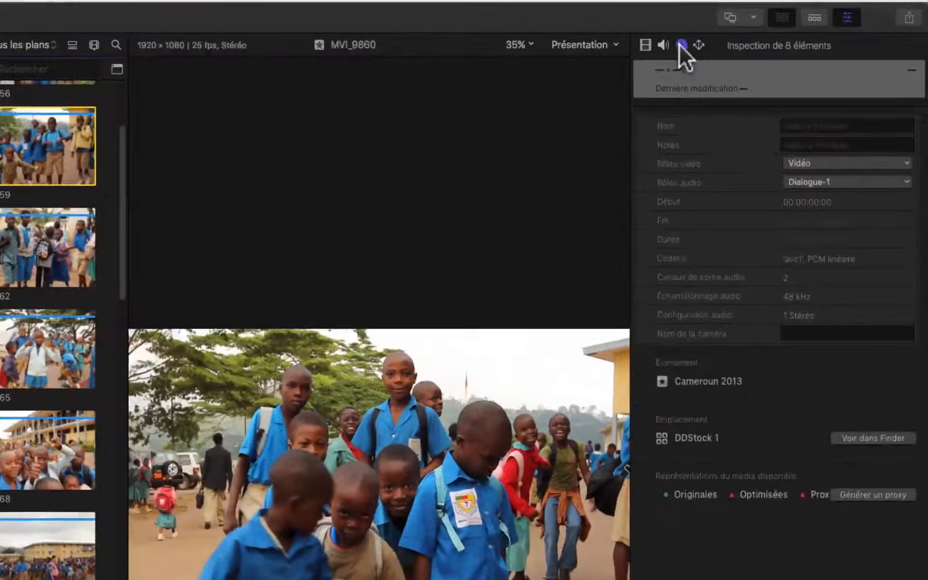
left_click(766, 26)
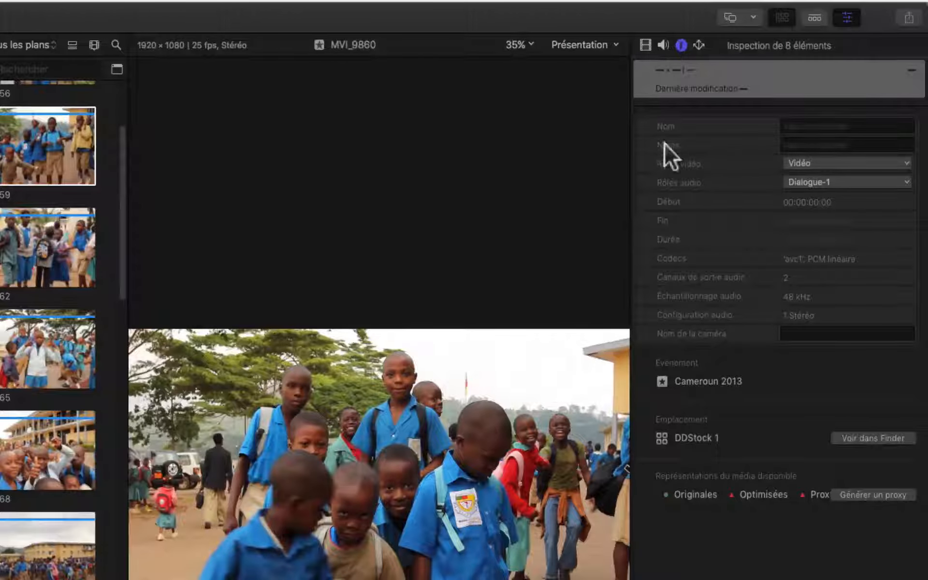
left_click(809, 145)
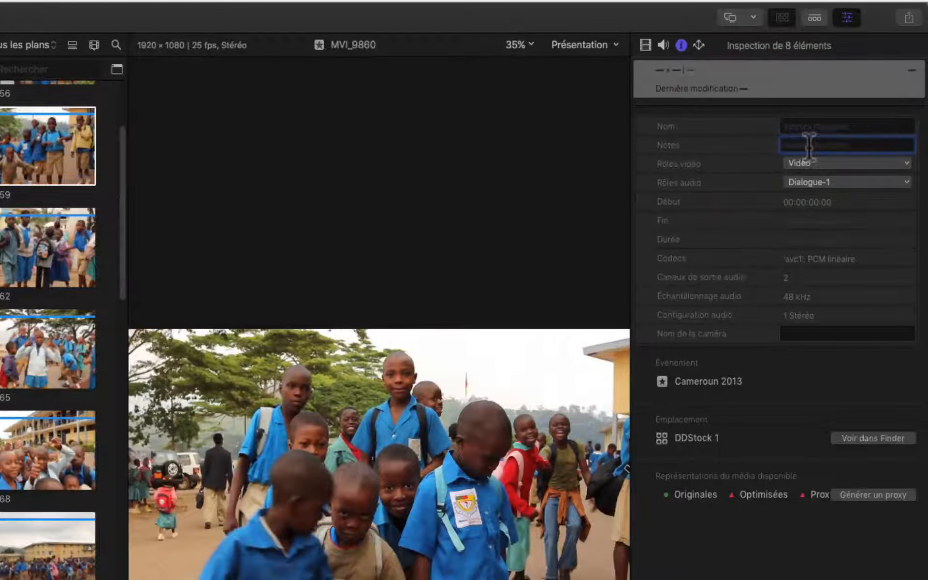
type("arrivée")
left_click(763, 74)
- Show the clips as a list to check their notes, and select clip MVI_9861
scroll(249, 208, "up", 5)
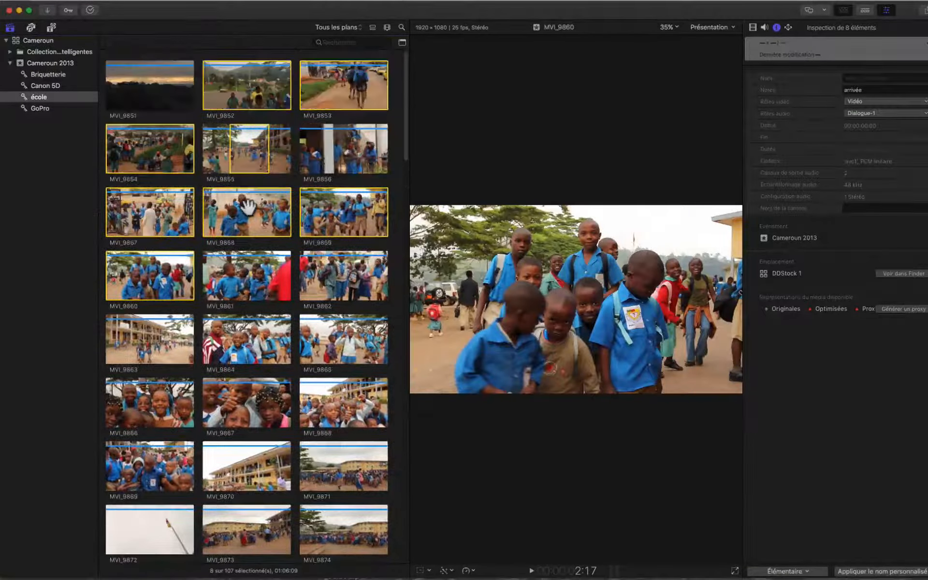
left_click(372, 28)
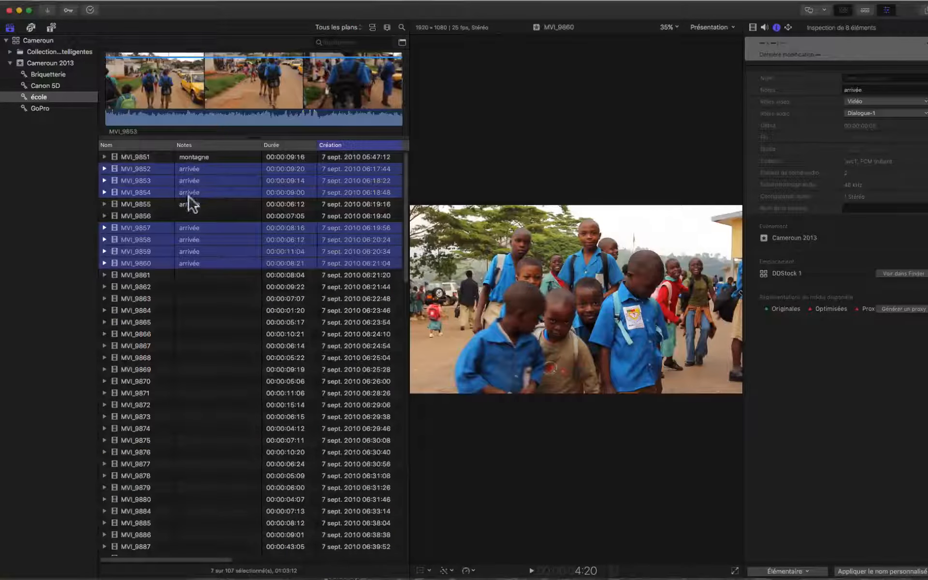
left_click(192, 275)
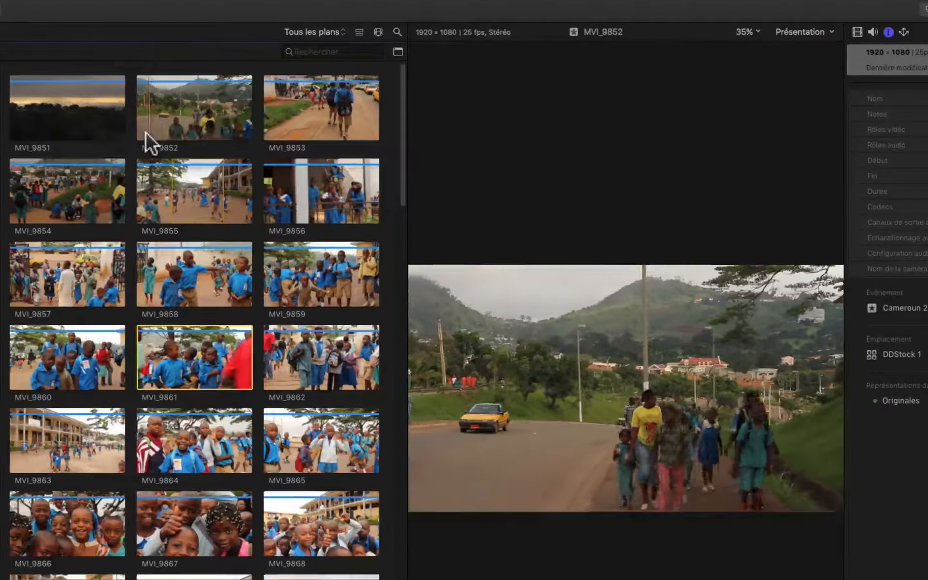
- Select the range from about 02:11 to 04:23 in clip MVI_9852 and mark it as a favourite
key("space")
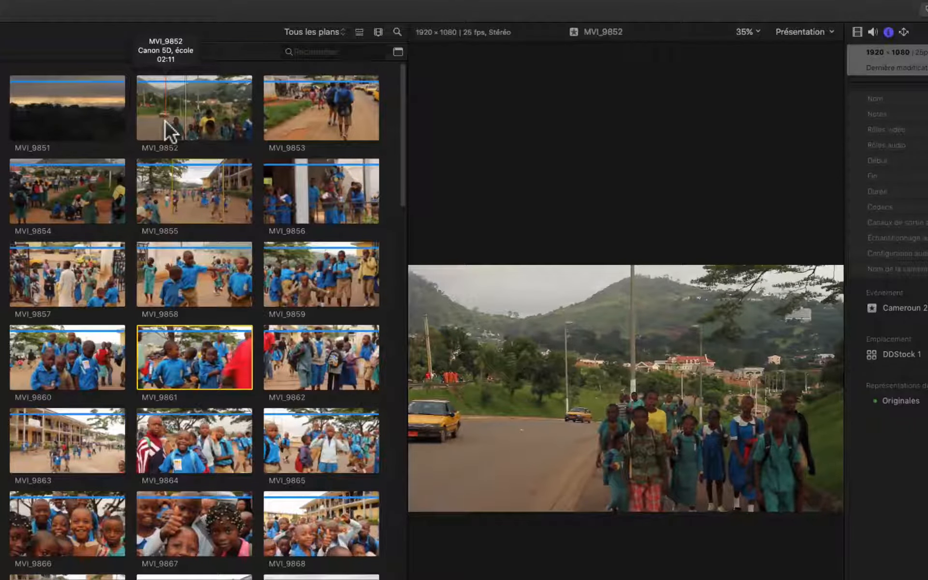
left_click_drag(165, 121, 194, 126)
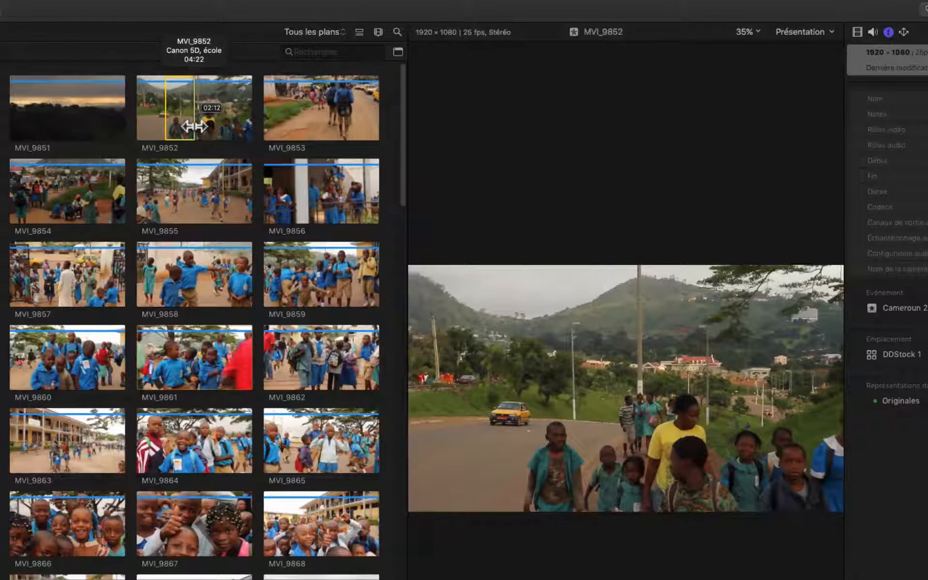
left_click_drag(194, 126, 195, 127)
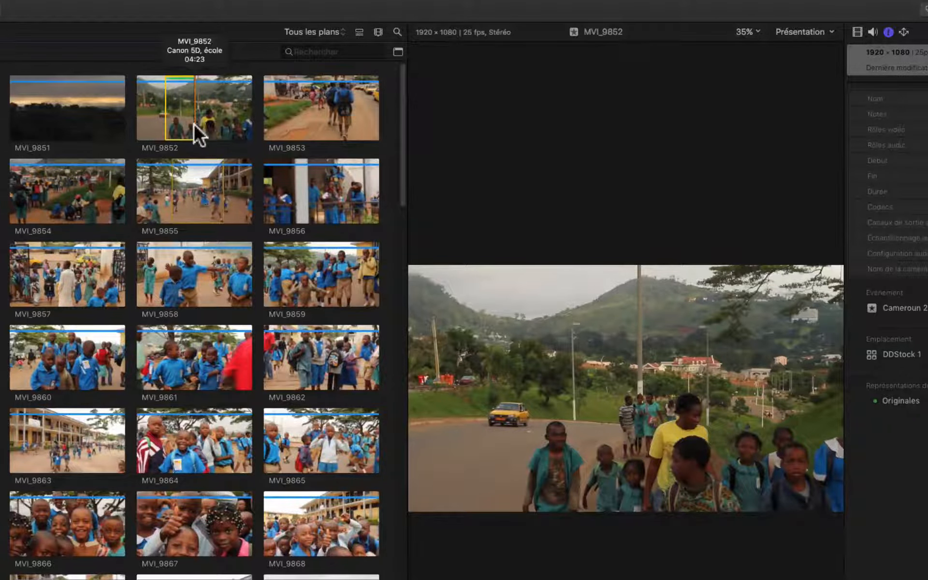
mouse_move(147, 2)
left_click(118, 8)
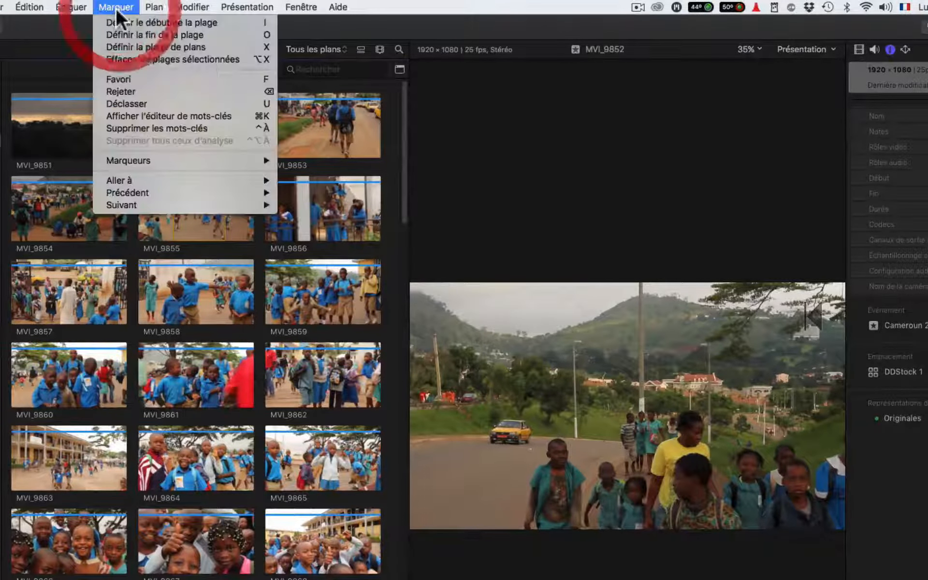
left_click(124, 80)
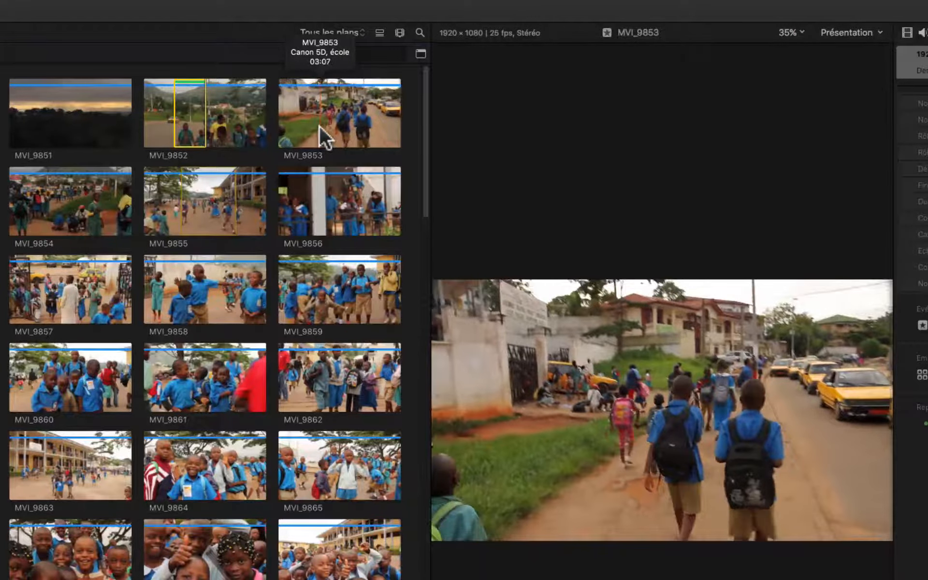
- Mark a new range in each of MVI_9853, MVI_9854 and MVI_9856, and the existing range in MVI_9855, as favourites
left_click(319, 128)
left_click_drag(318, 126, 349, 134)
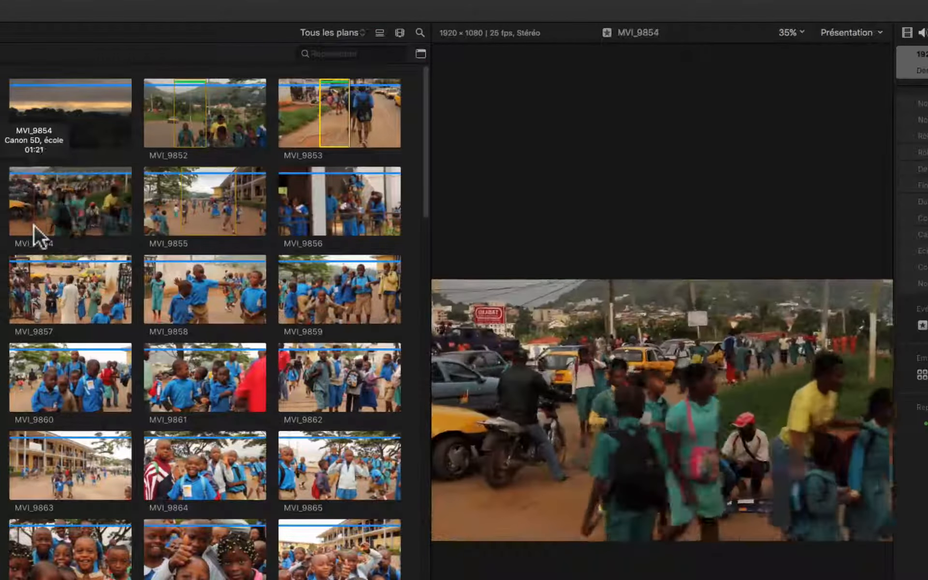
left_click_drag(30, 226, 116, 234)
key("f")
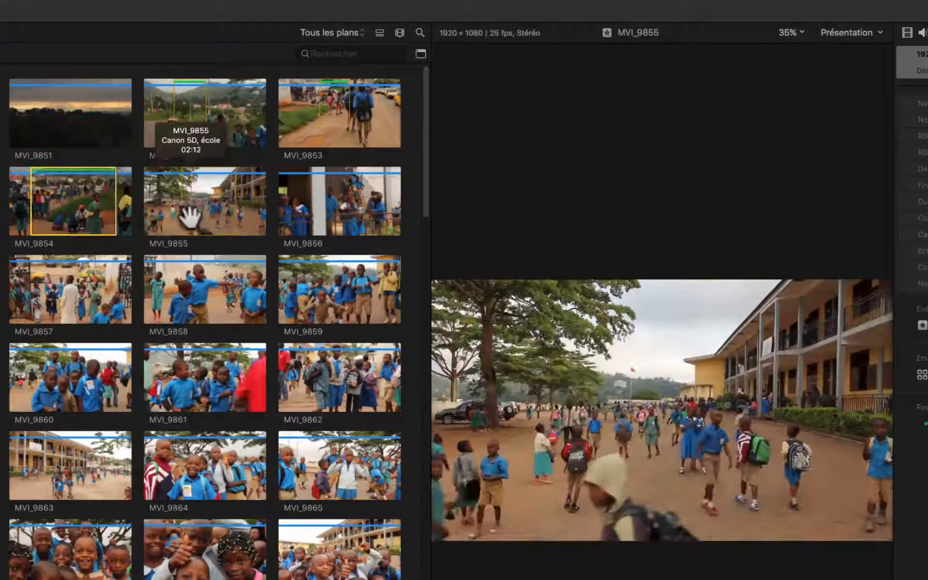
left_click(188, 219)
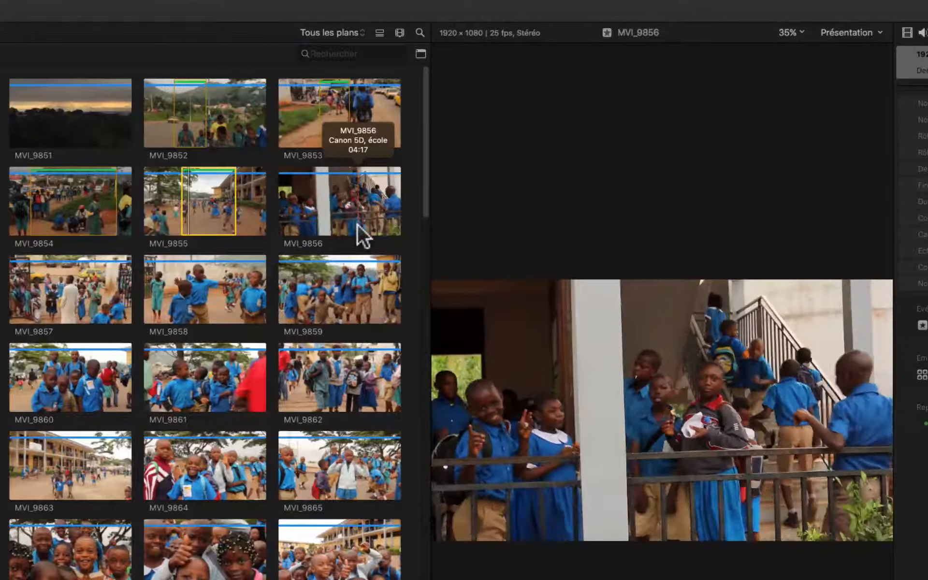
left_click_drag(365, 227, 389, 227)
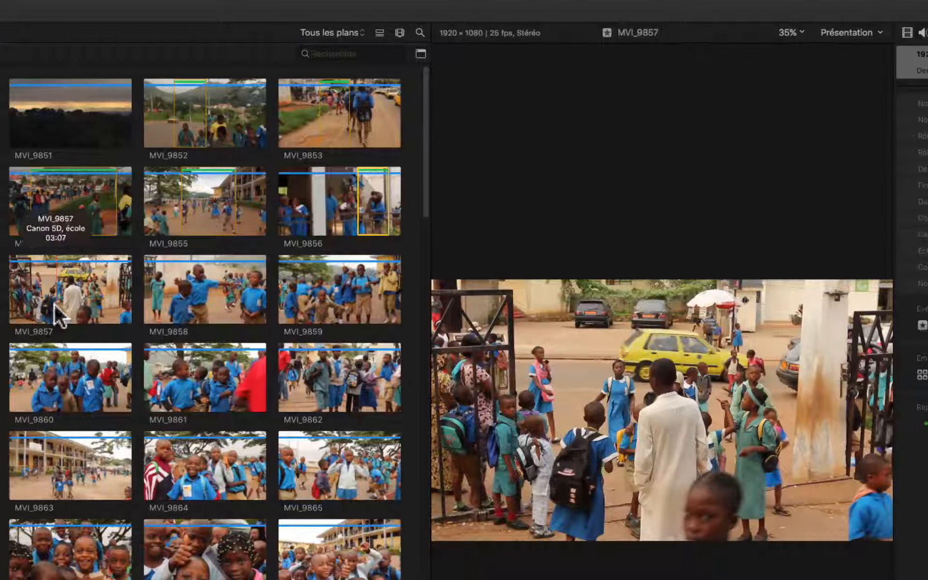
- Select the whole of clip MVI_9857 and mark it as rejected
left_click(16, 314)
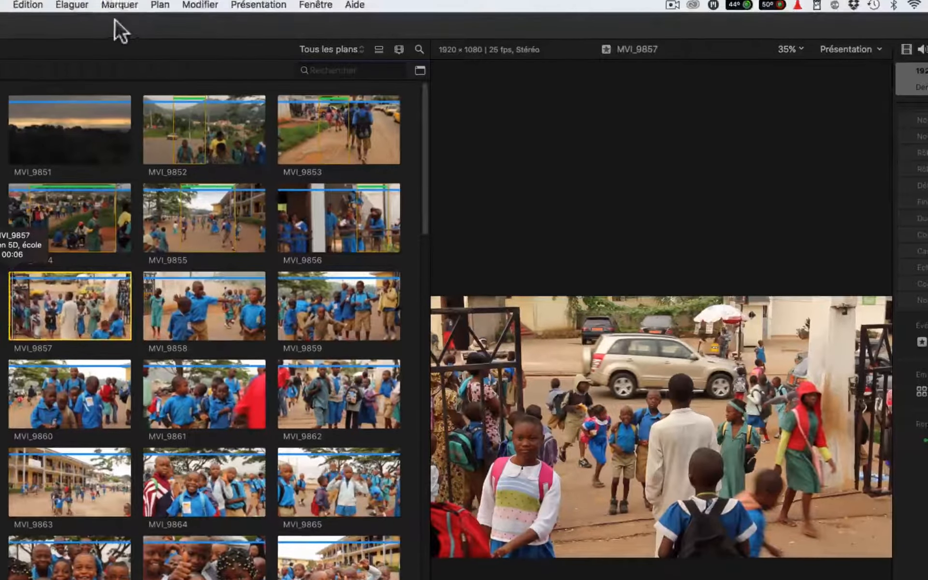
left_click(119, 7)
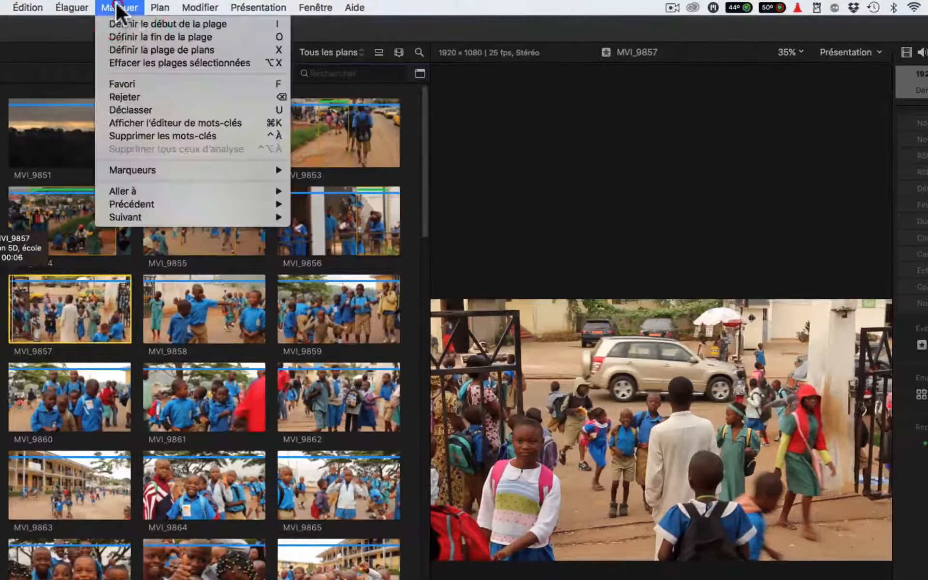
left_click(163, 92)
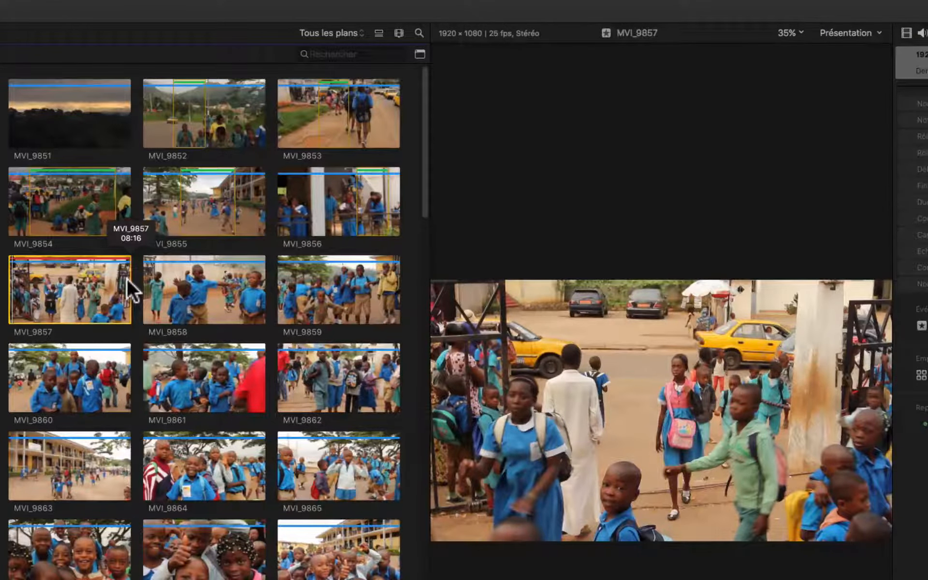
left_click(60, 302)
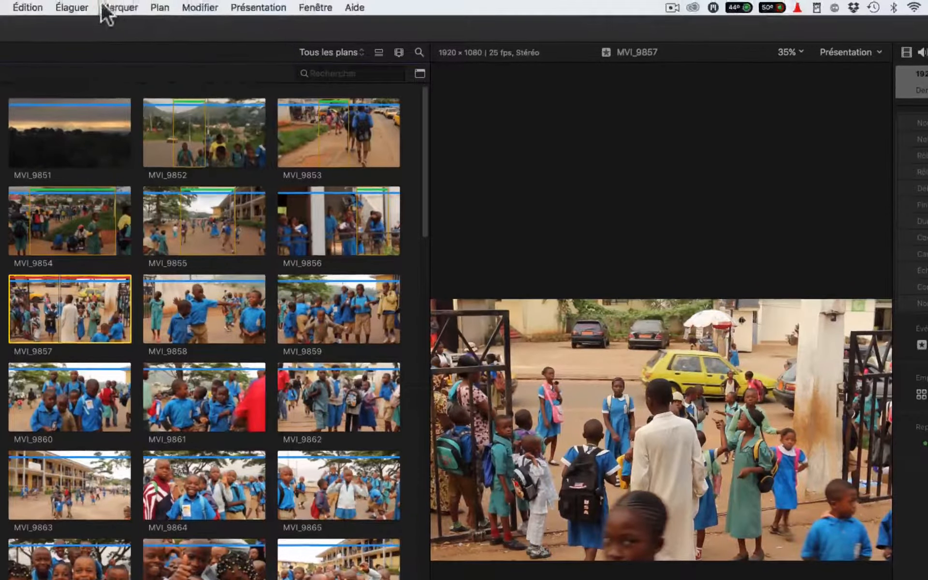
left_click(104, 7)
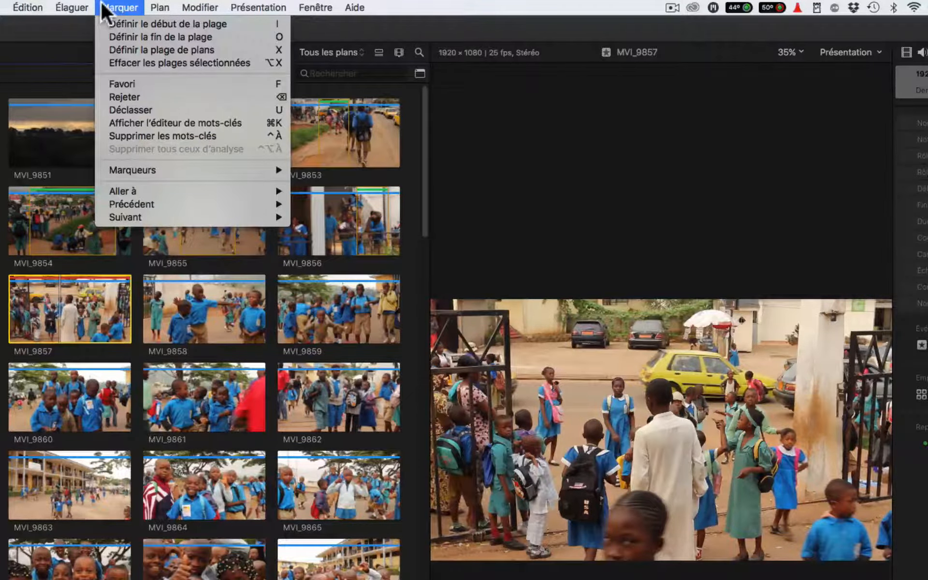
left_click(199, 112)
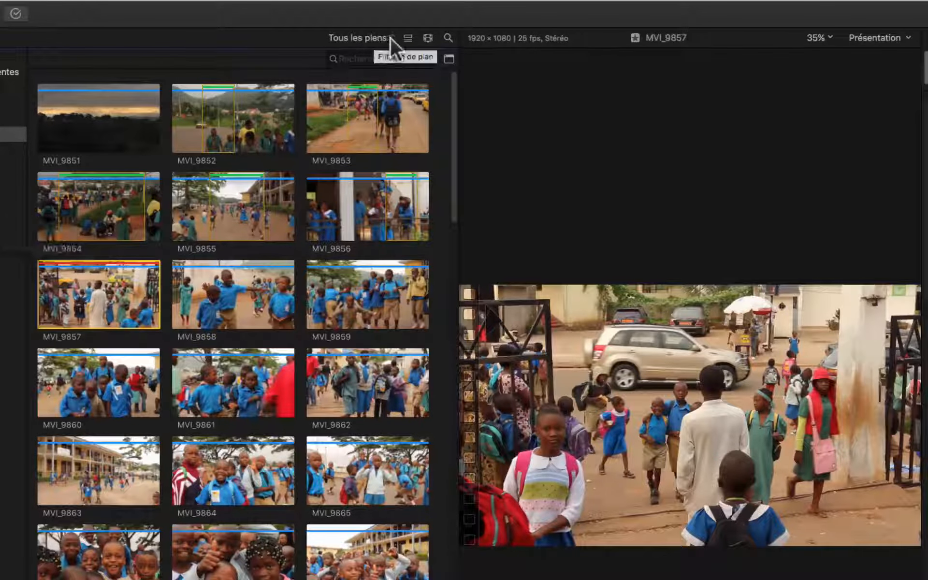
- Filter the école clips to show only the favourites (Favoris), and return to showing all clips (Tous les plans)
left_click(387, 37)
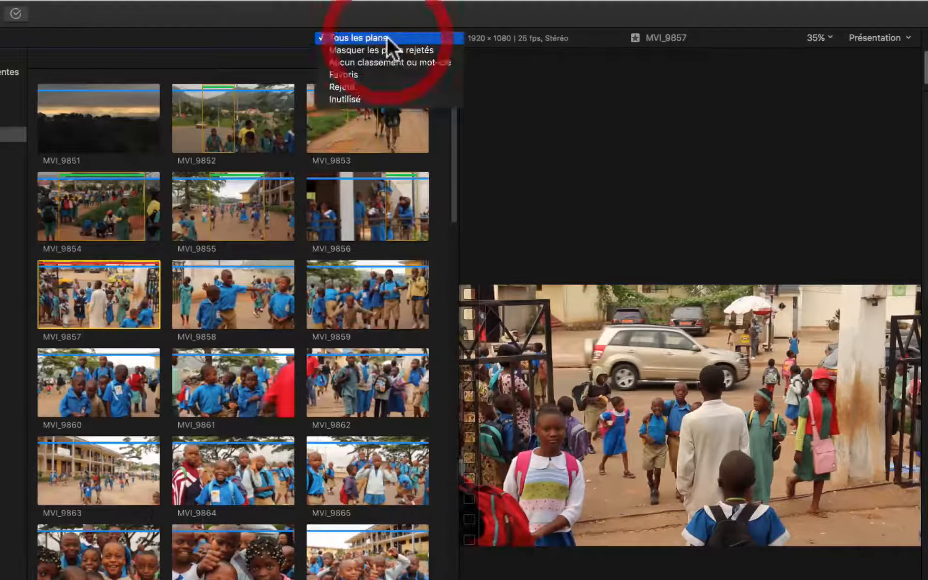
left_click(377, 74)
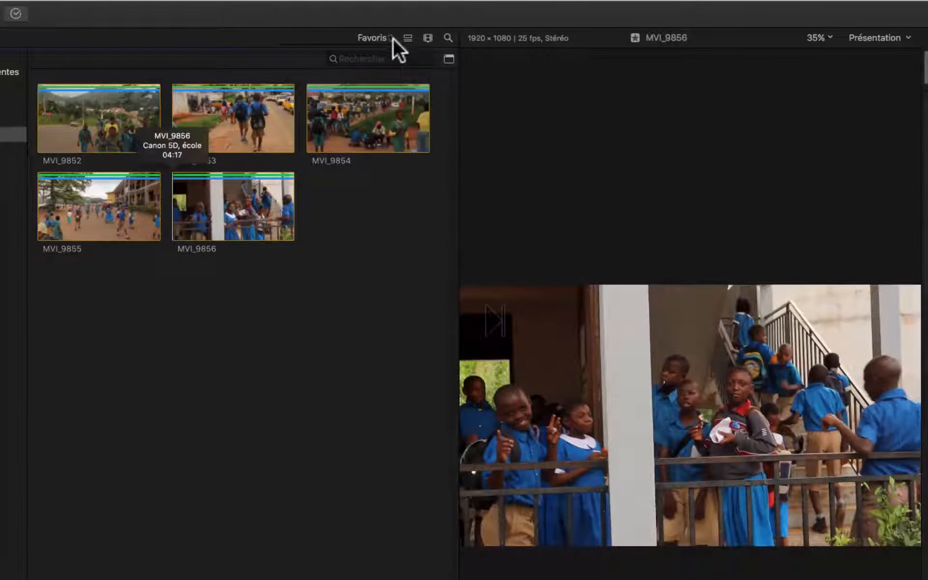
left_click(388, 37)
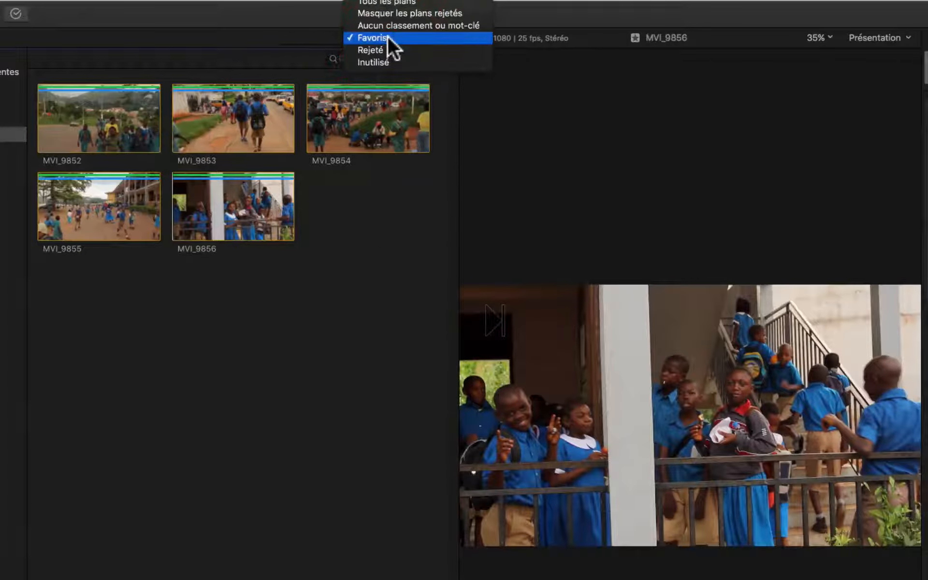
left_click(400, 4)
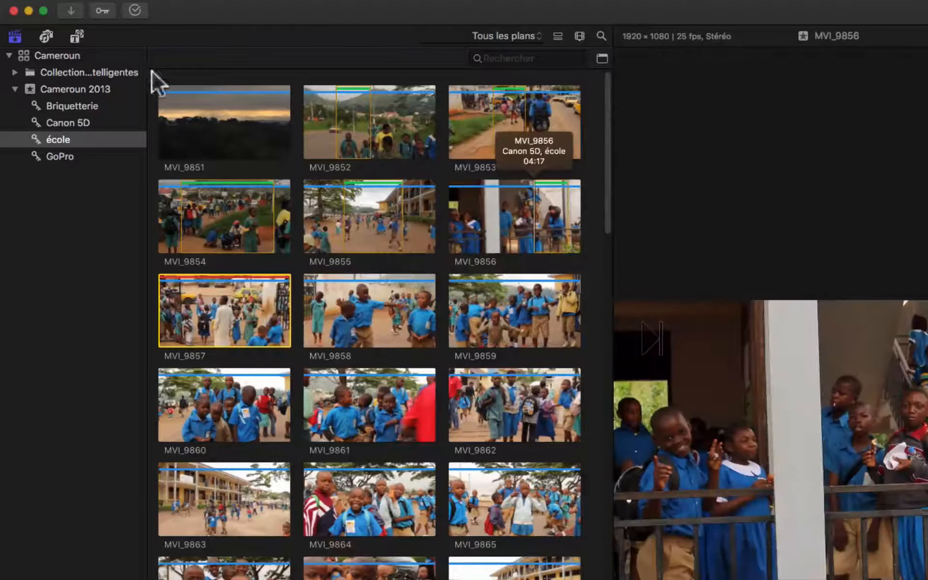
- Open the Briquetterie keyword collection and show its clips as a list to check their notes
left_click(71, 106)
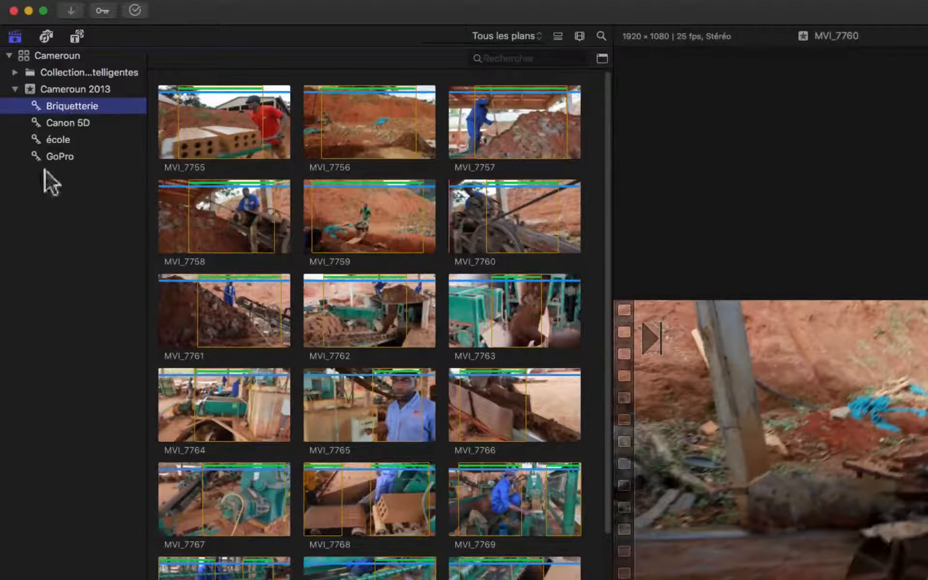
left_click(557, 36)
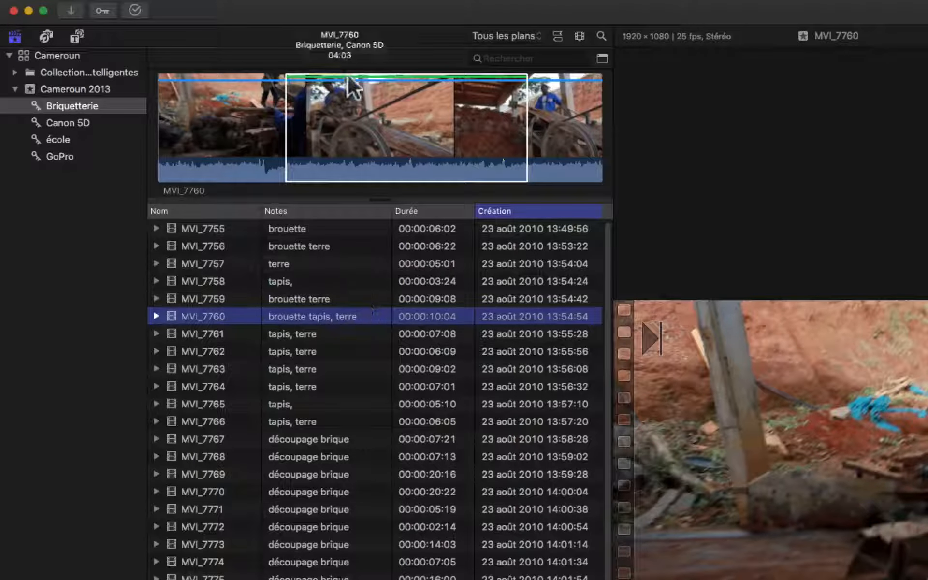
left_click(329, 92)
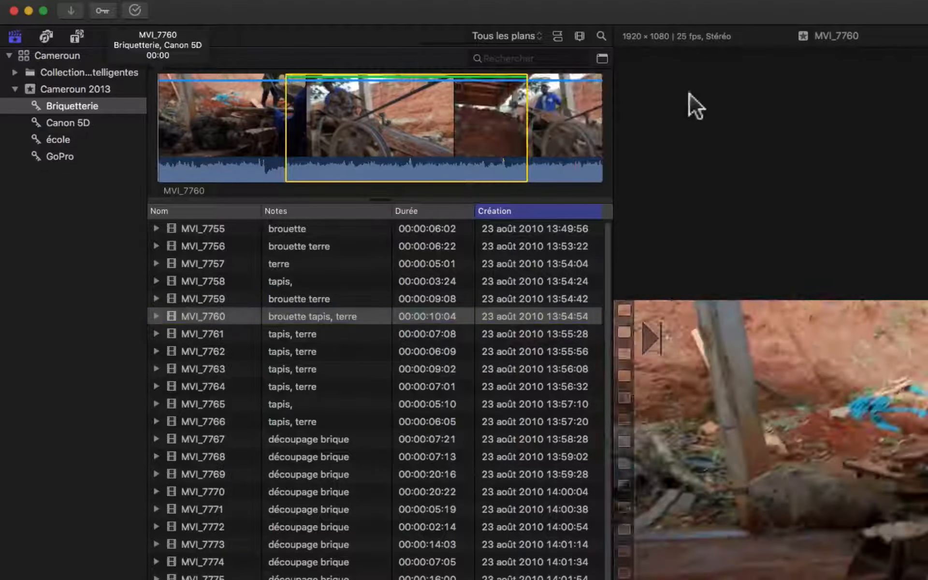
- Filter the Briquetterie clips to favourites, view them as a list and as filmstrips, and return to showing all clips
left_click(535, 34)
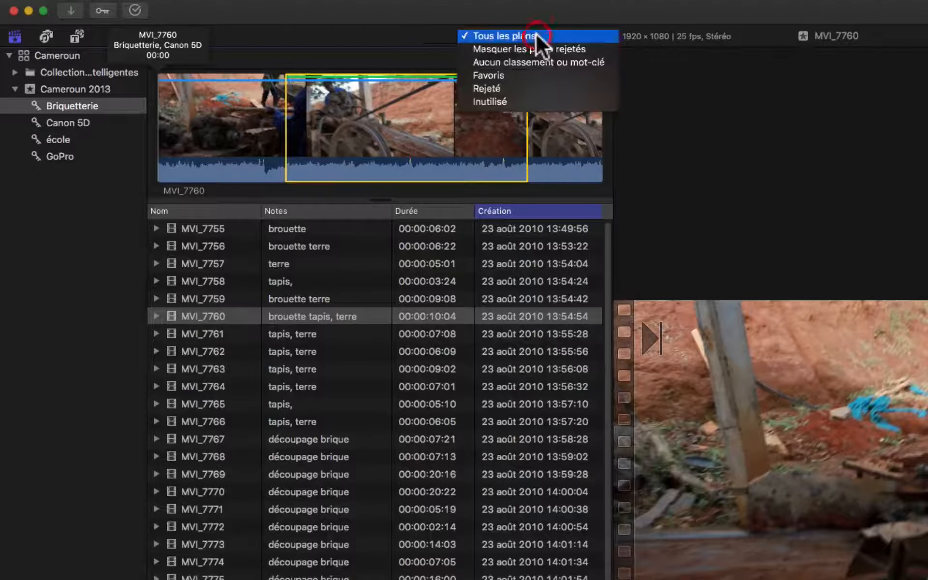
left_click(525, 76)
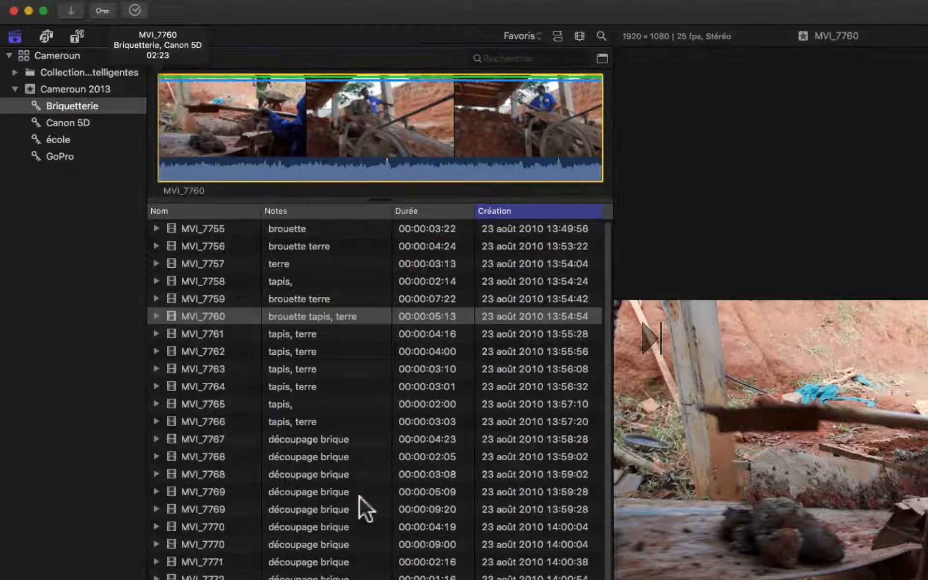
left_click(580, 36)
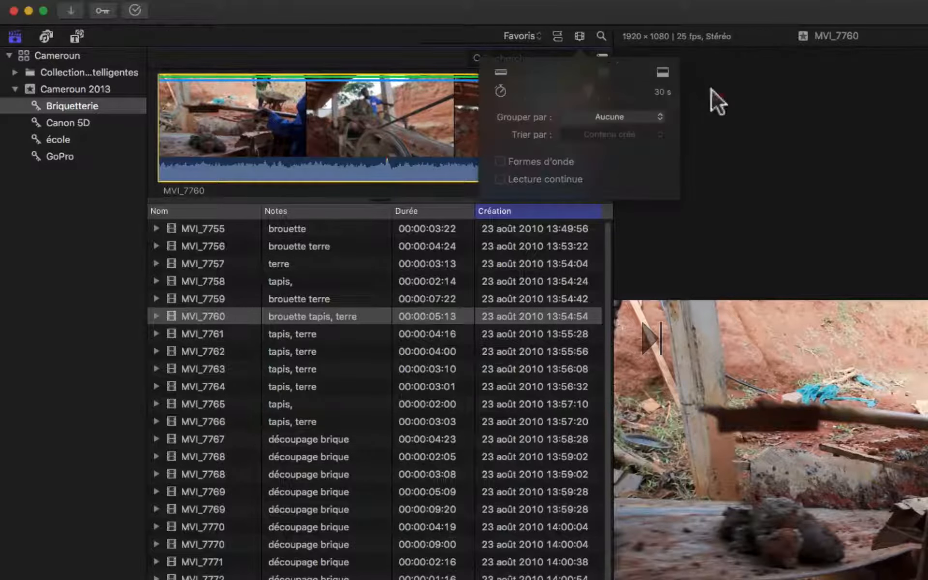
left_click(795, 95)
left_click(558, 37)
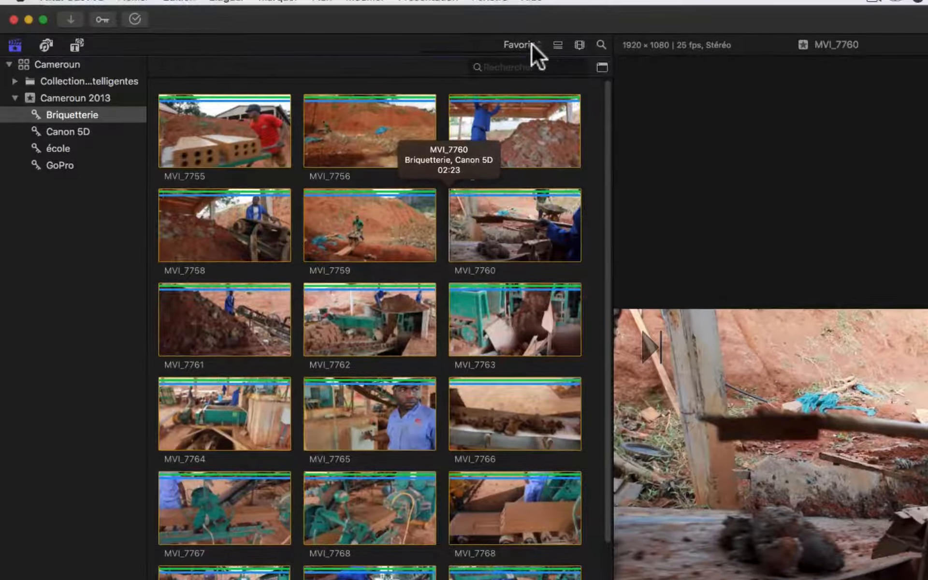
left_click(532, 44)
left_click(527, 1)
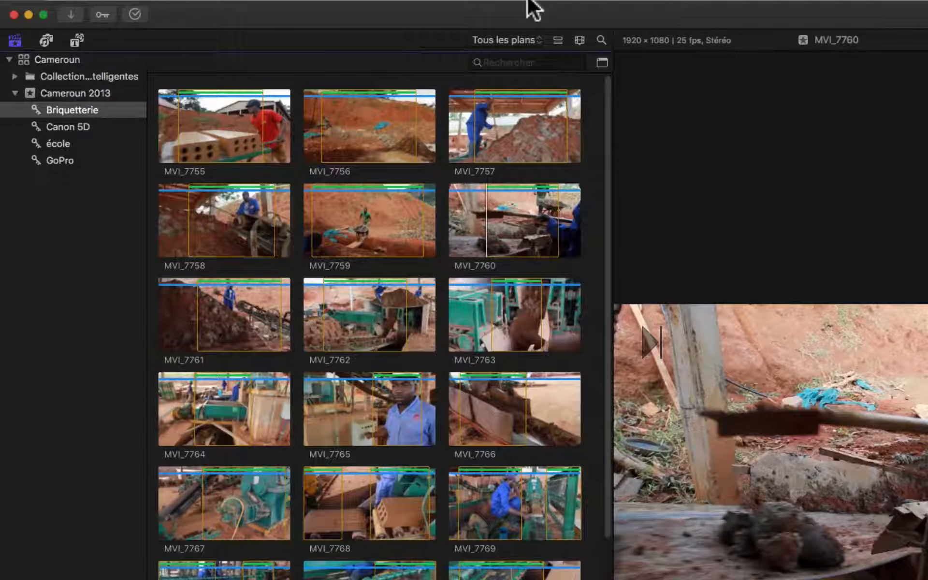
- Search the Briquetterie clips for "brouette"
left_click(602, 37)
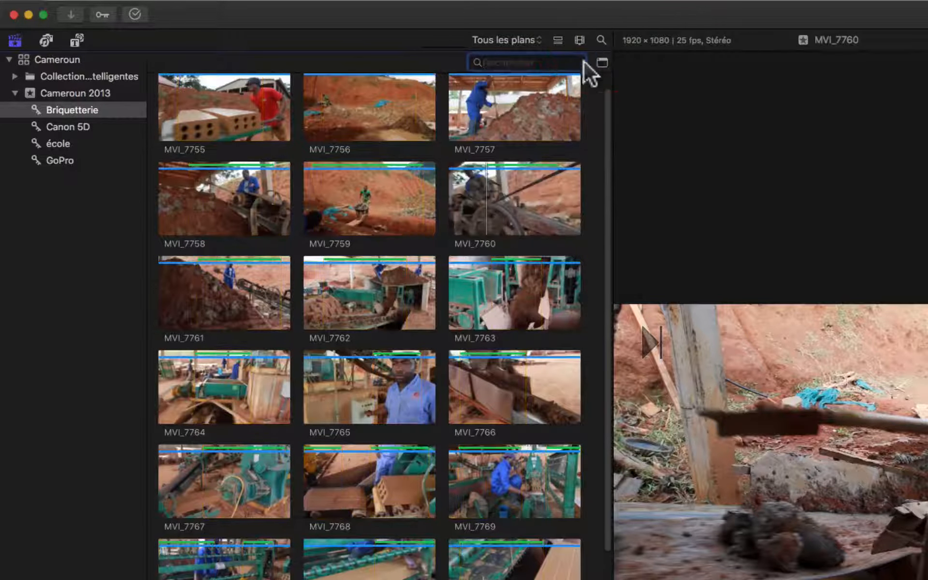
type("br")
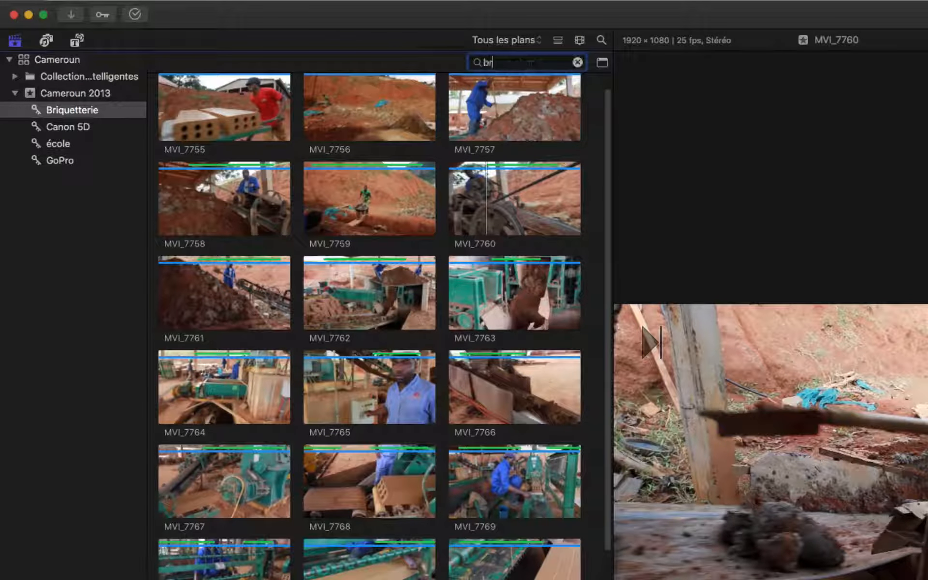
type("ouette")
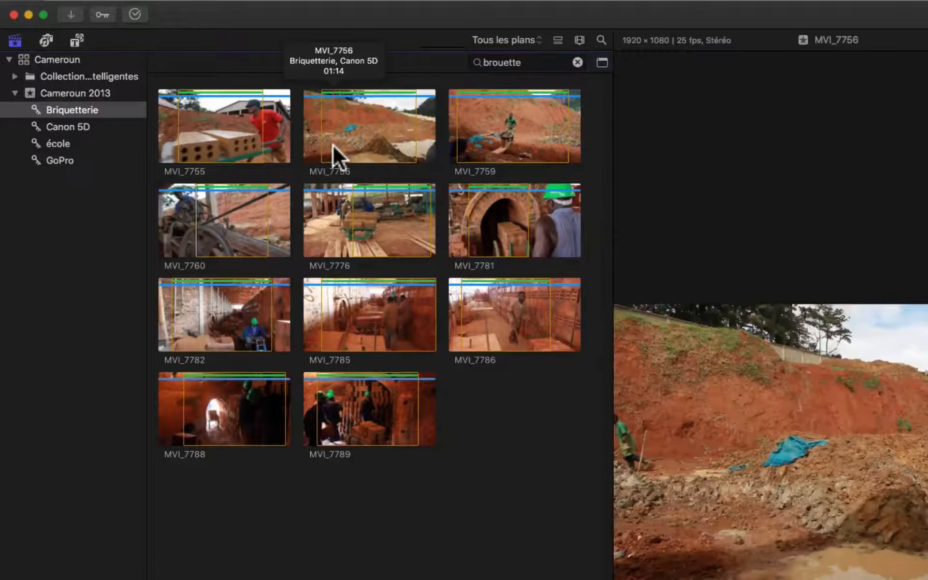
- Shorten the search text to "brou" and skim through the matching clips
left_click(532, 62)
key("BackSpace")
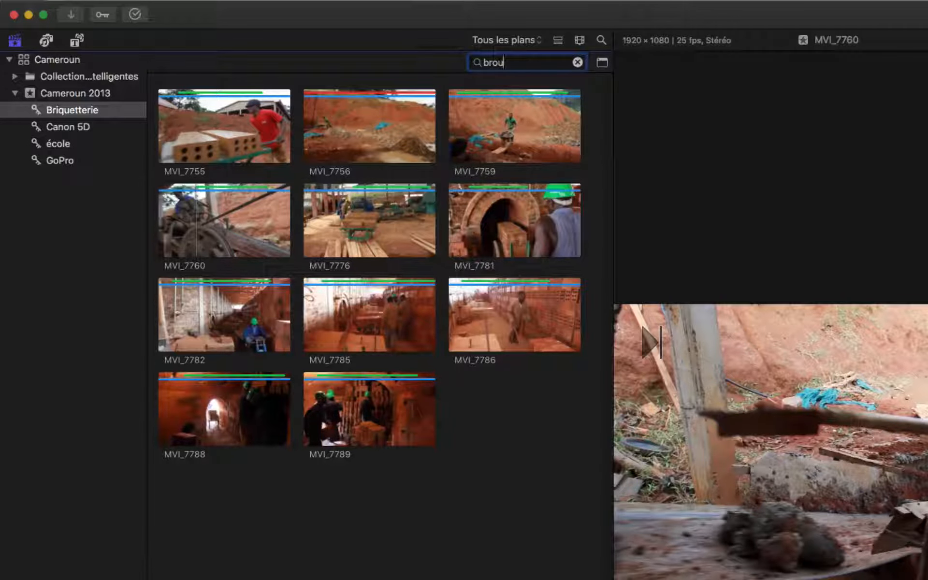
key("super+a")
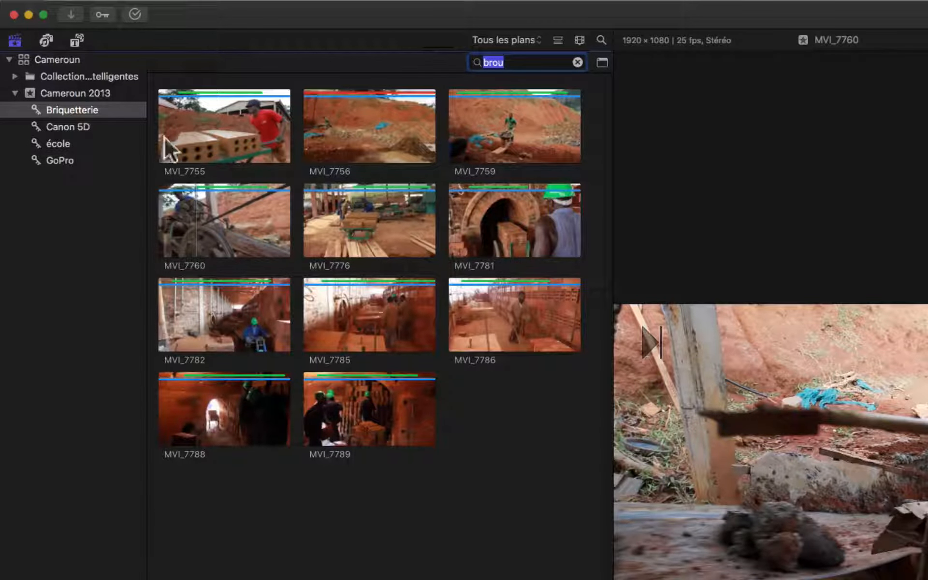
left_click(431, 207)
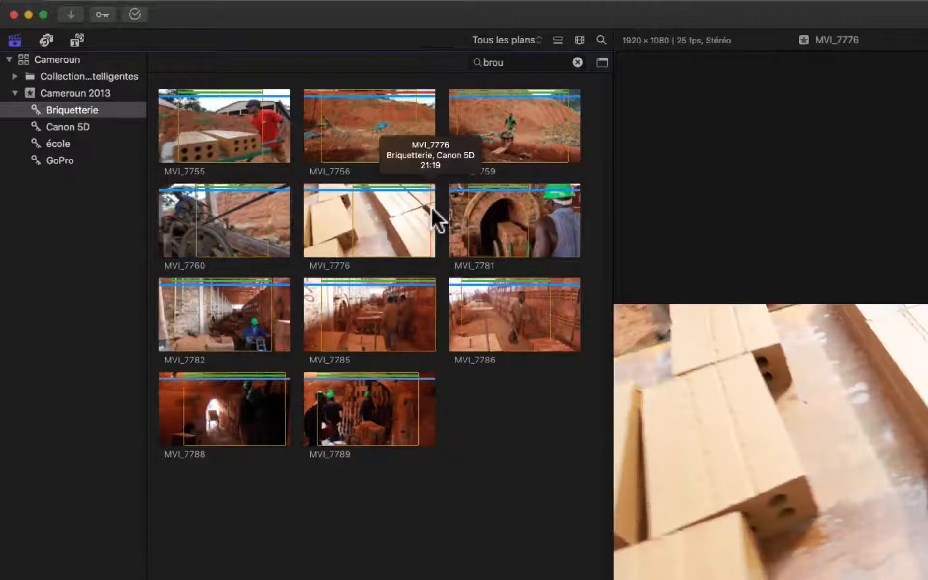
left_click(329, 411)
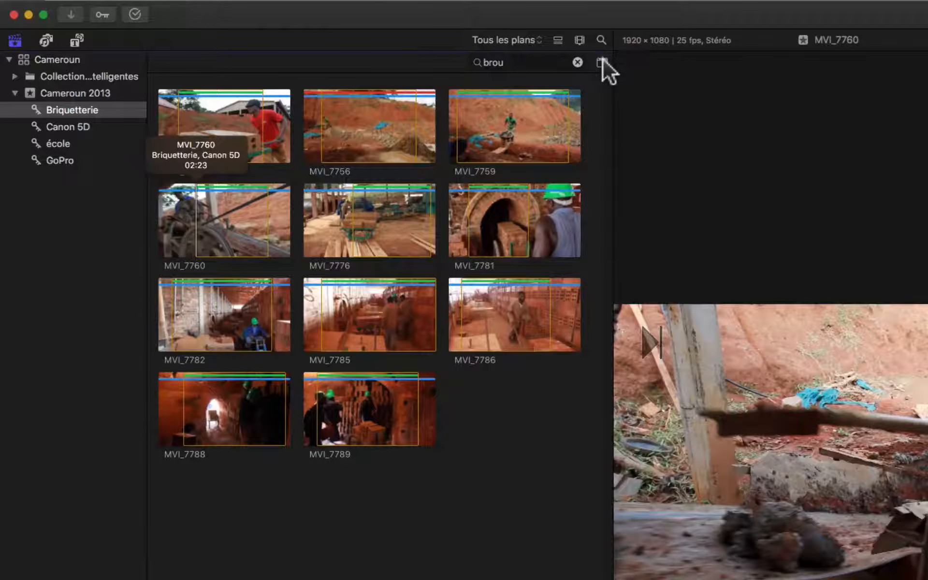
- Open the filter settings for the search and add a second text criterion that includes "terre"
left_click(602, 61)
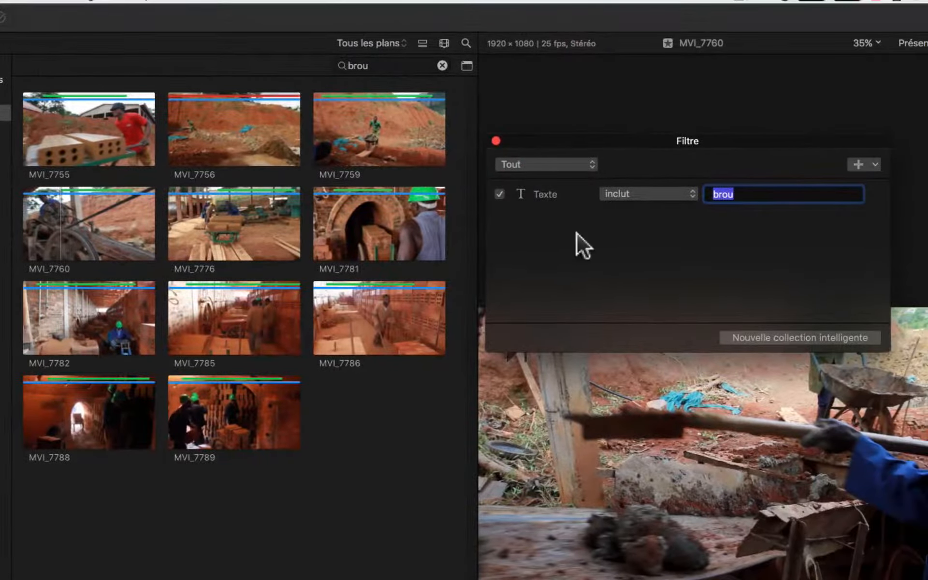
left_click(858, 165)
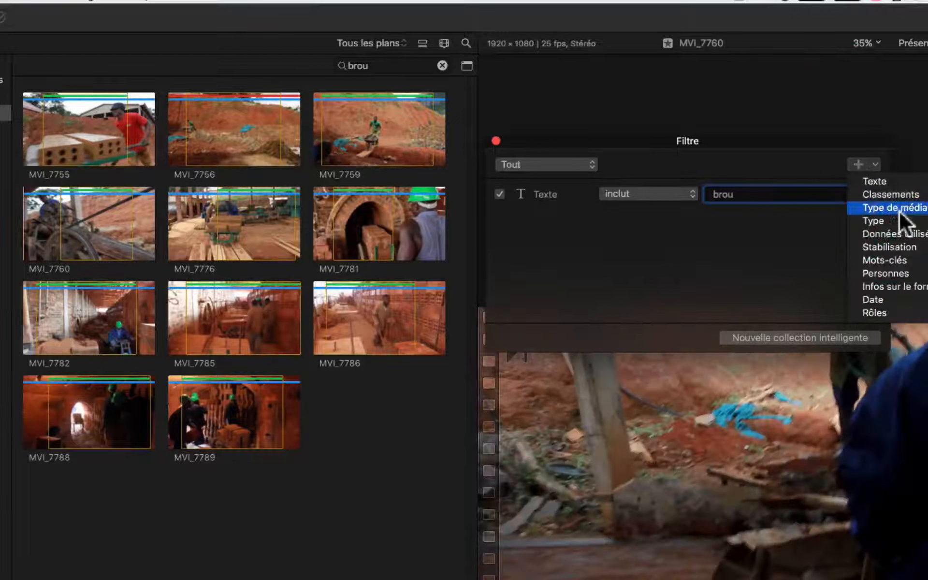
left_click(886, 183)
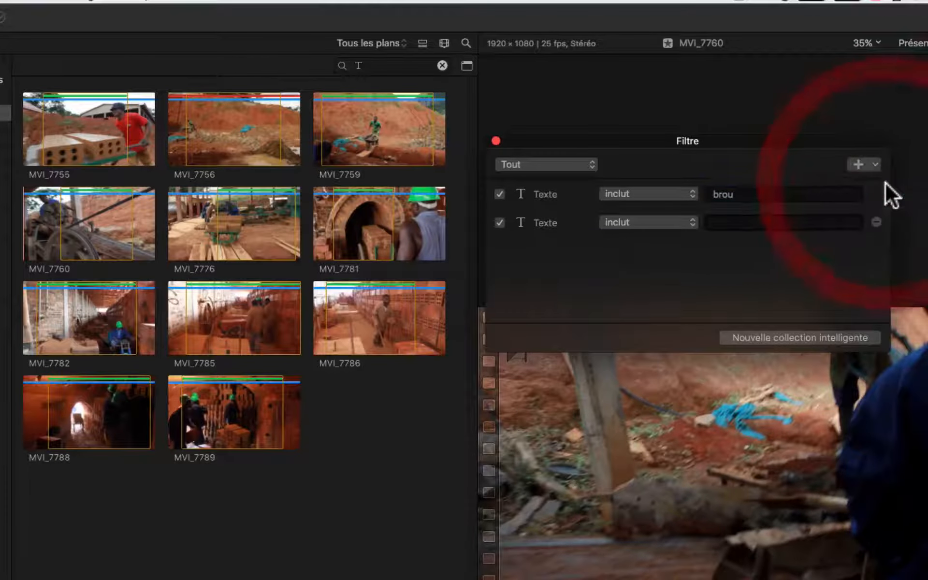
left_click(713, 222)
type("tenre")
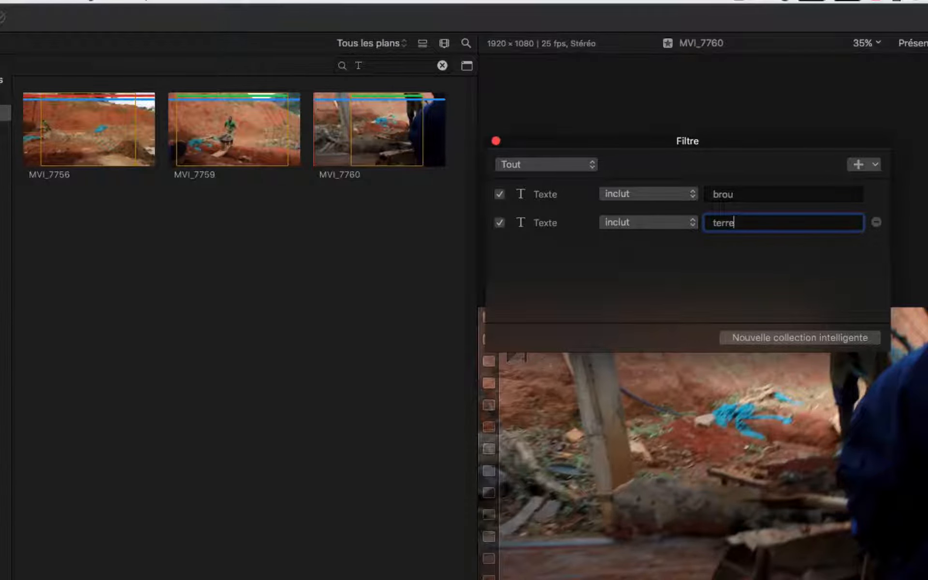
- Remove the "terre" text criterion from the filter and skim through the clips matching "brou"
left_click(500, 223)
left_click(877, 222)
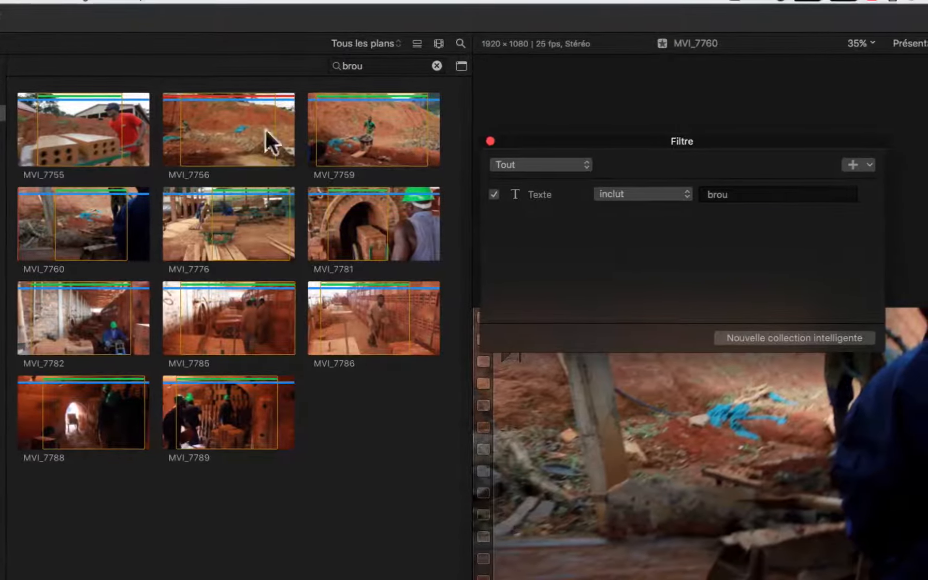
left_click(114, 222)
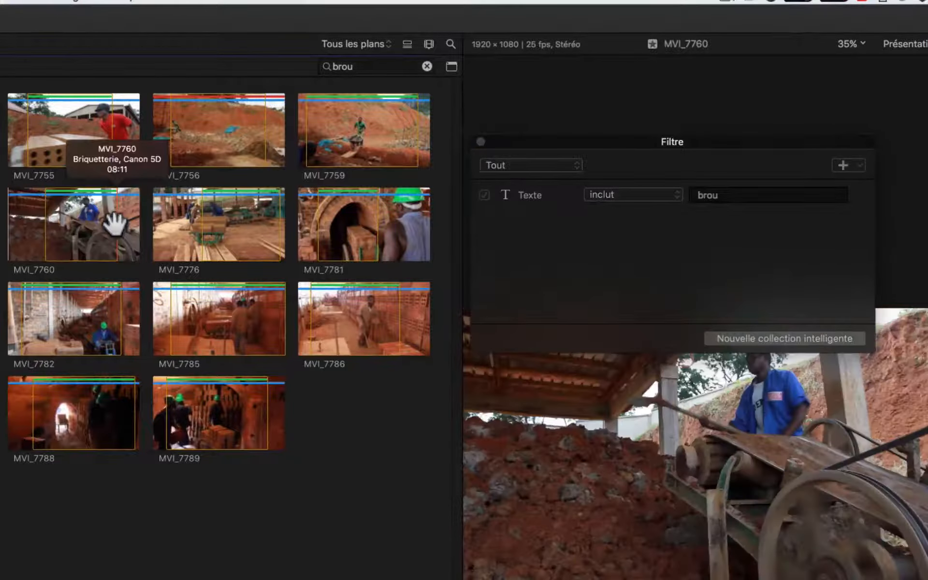
left_click(104, 411)
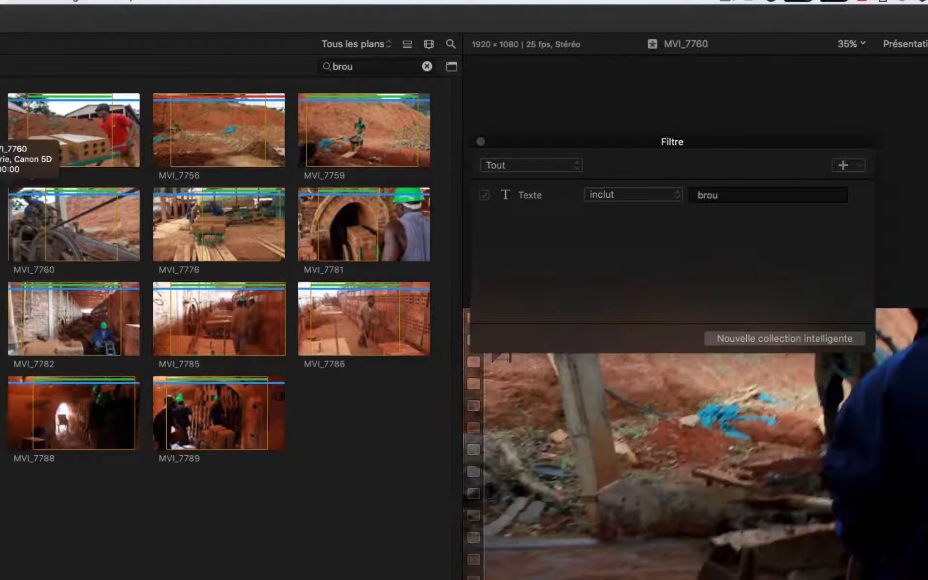
- Add a keywords criterion (Mots-clés) to the filter, deselect all its keywords and include only Canon 5D
left_click(843, 164)
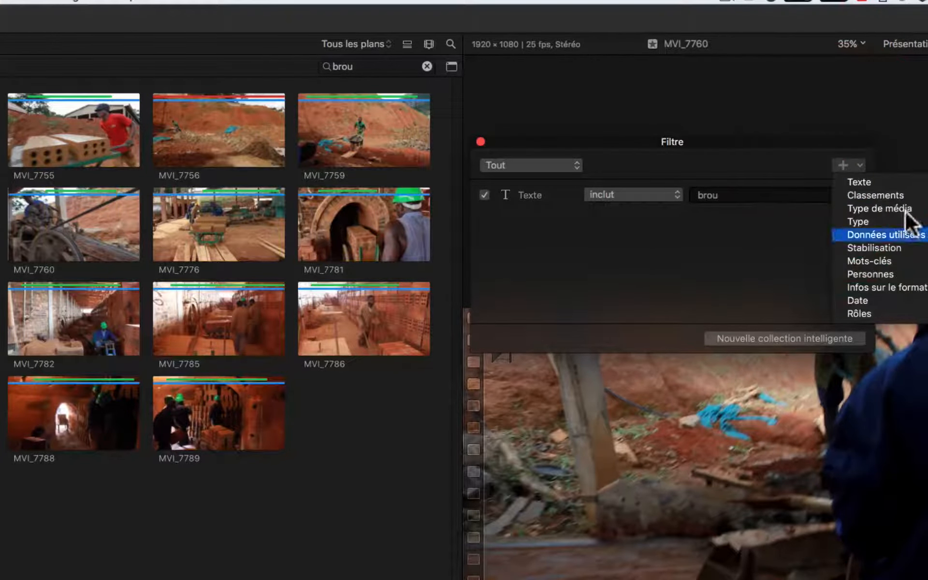
left_click(866, 263)
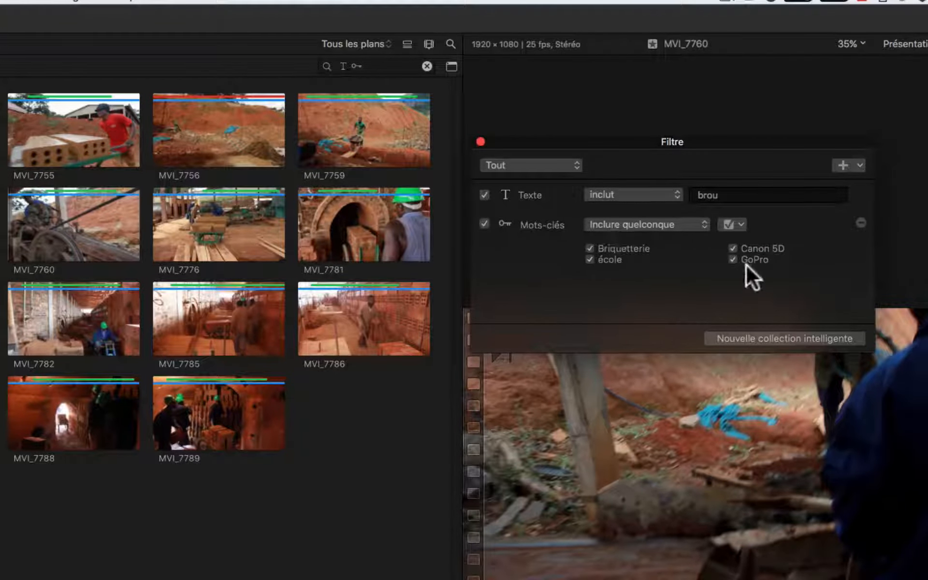
left_click(737, 223)
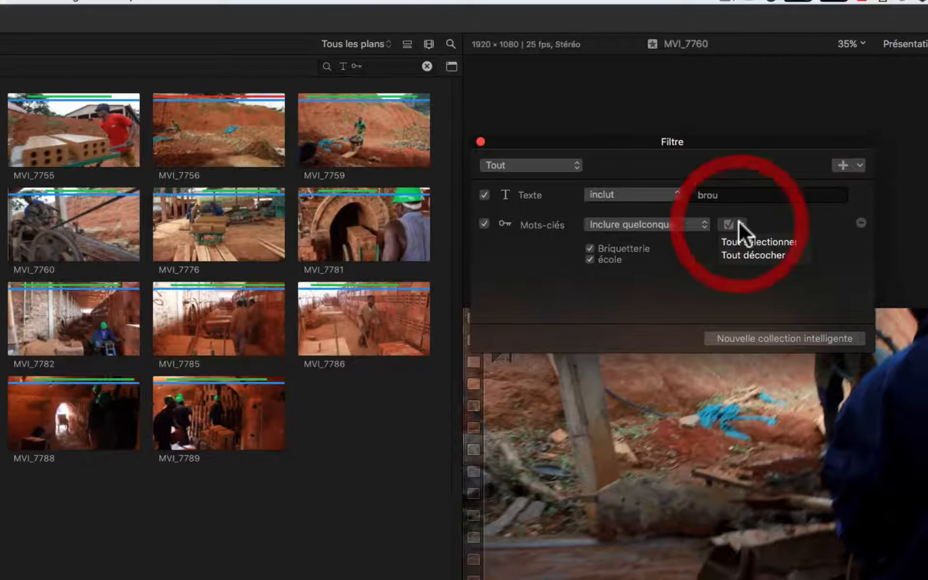
left_click(744, 254)
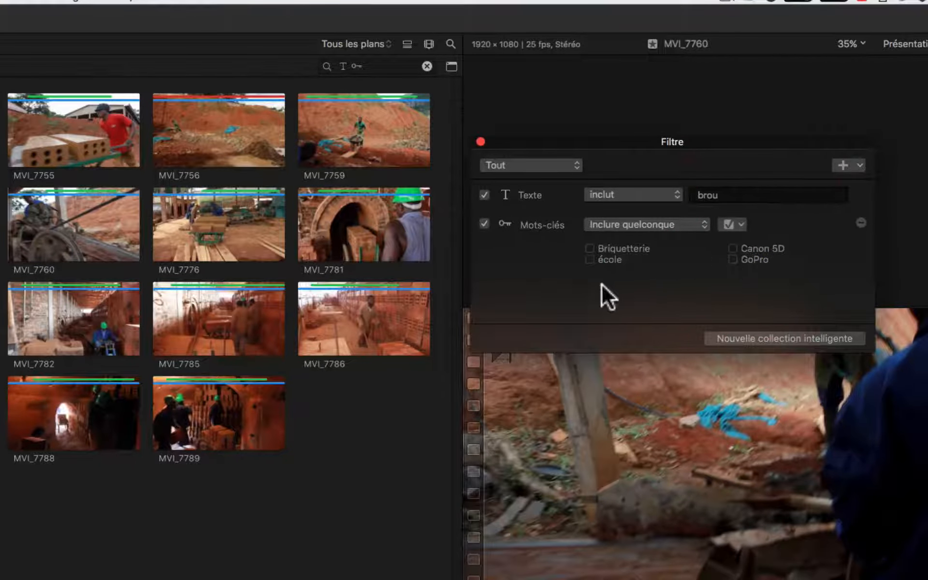
left_click(734, 247)
left_click(65, 140)
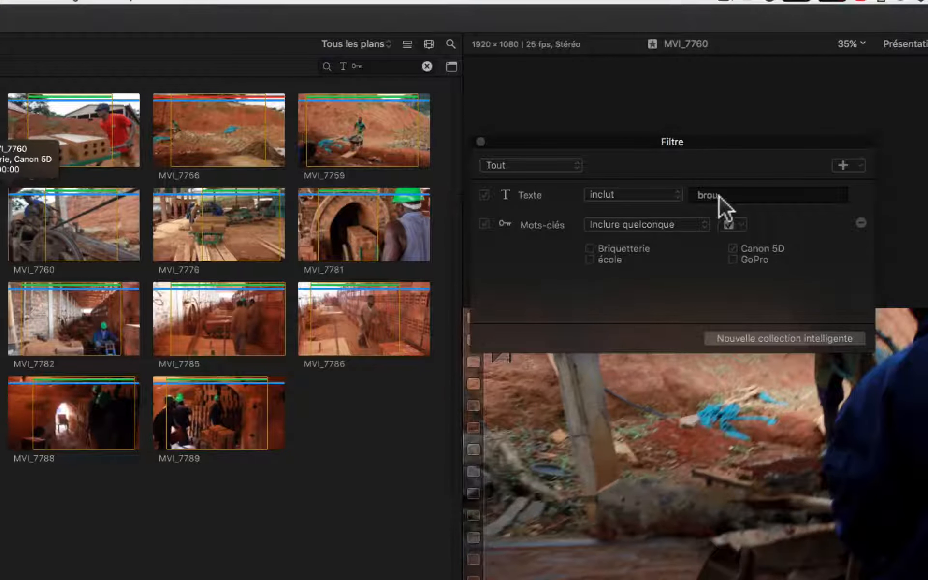
- Change the keywords criterion so that it includes GoPro instead of Canon 5D
left_click(732, 246)
left_click(734, 259)
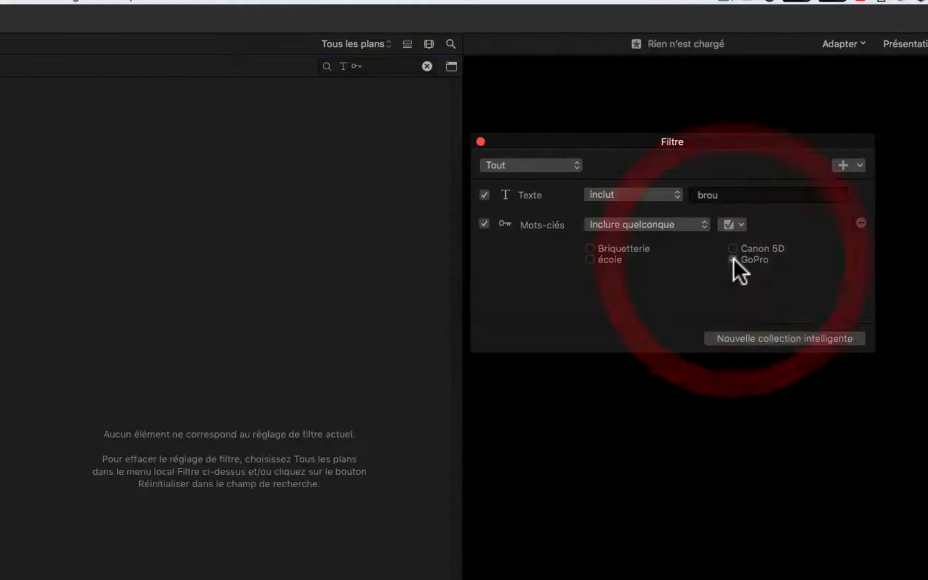
- Change the keywords criterion so that it includes Canon 5D and Briquetterie instead of GoPro
left_click(733, 248)
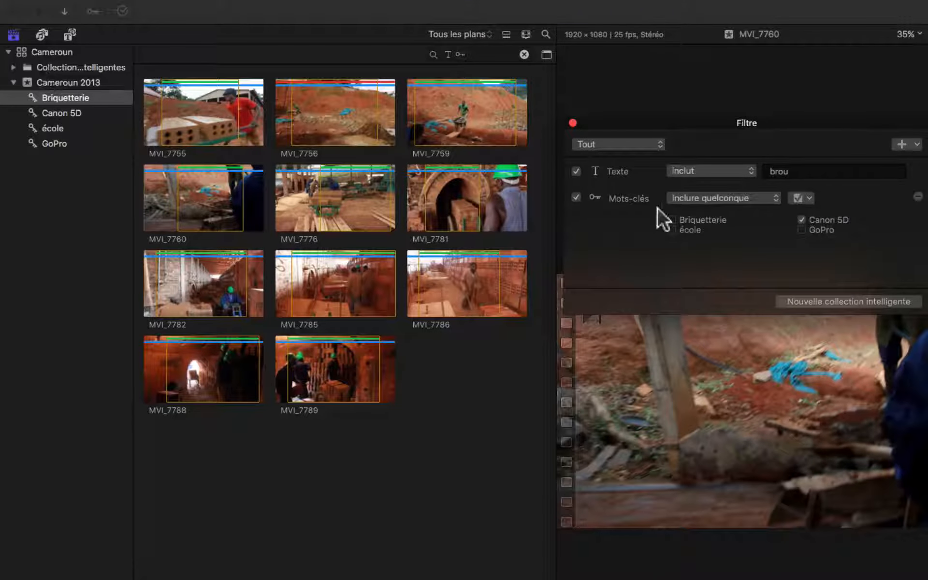
left_click(671, 218)
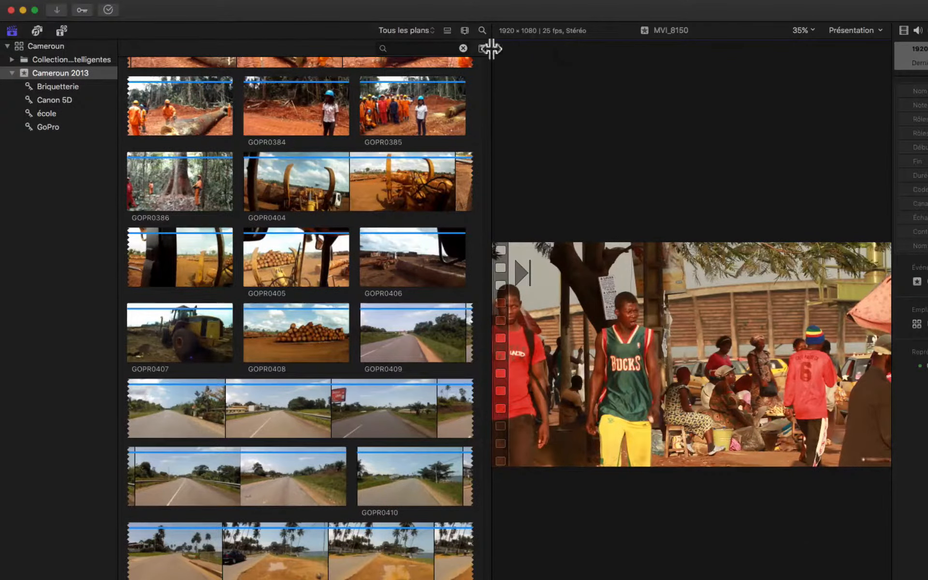
- Open the filter settings for the Cameroun 2013 clips and add two date criteria based on content creation (Contenu créé)
left_click(483, 49)
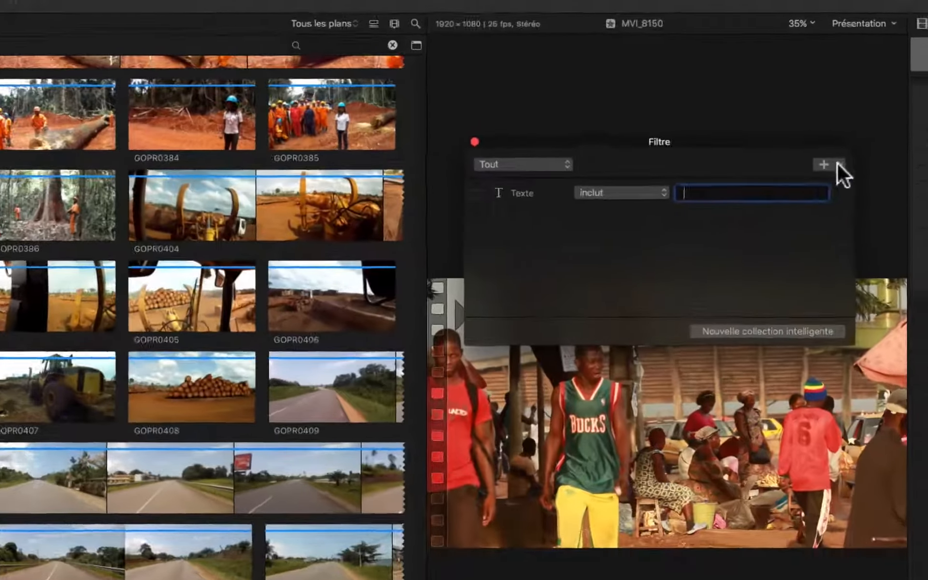
left_click(822, 148)
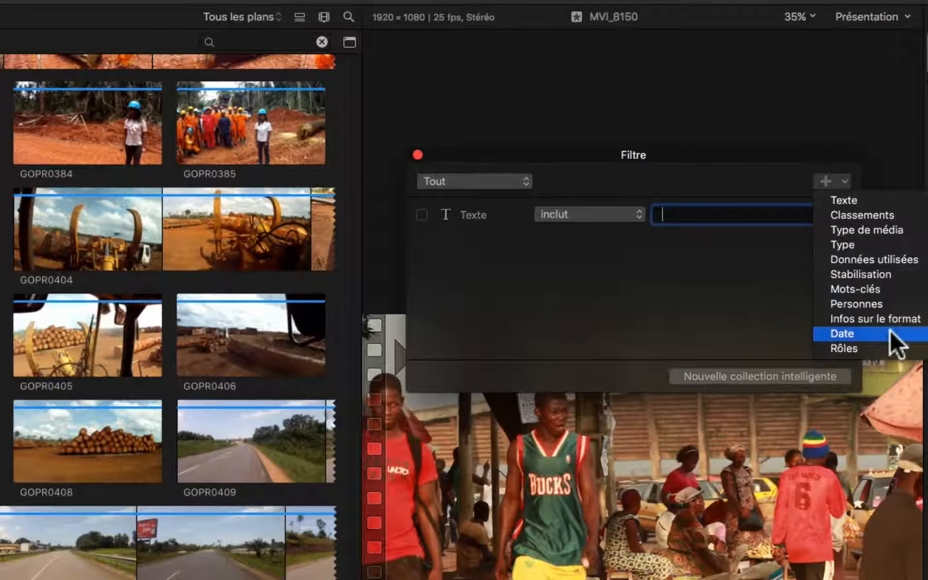
left_click(870, 334)
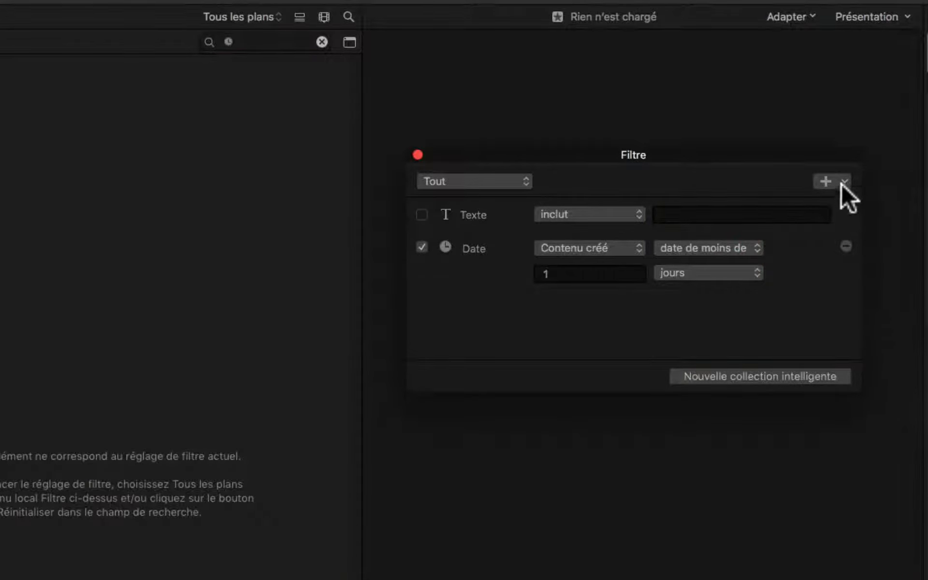
left_click(843, 182)
left_click(844, 332)
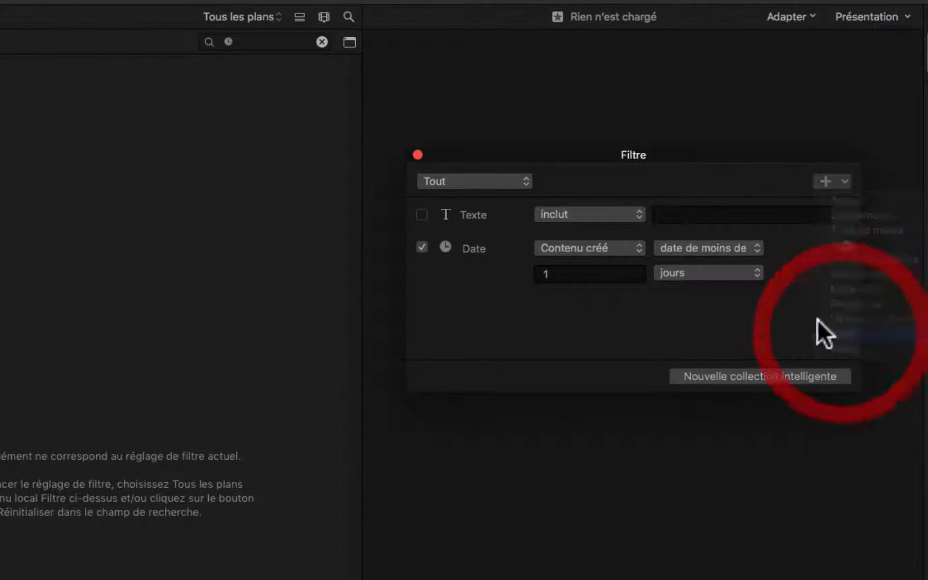
- Set the first date criterion to "est après le" 08-22-2010 and the second one to "est avant le"
left_click(706, 246)
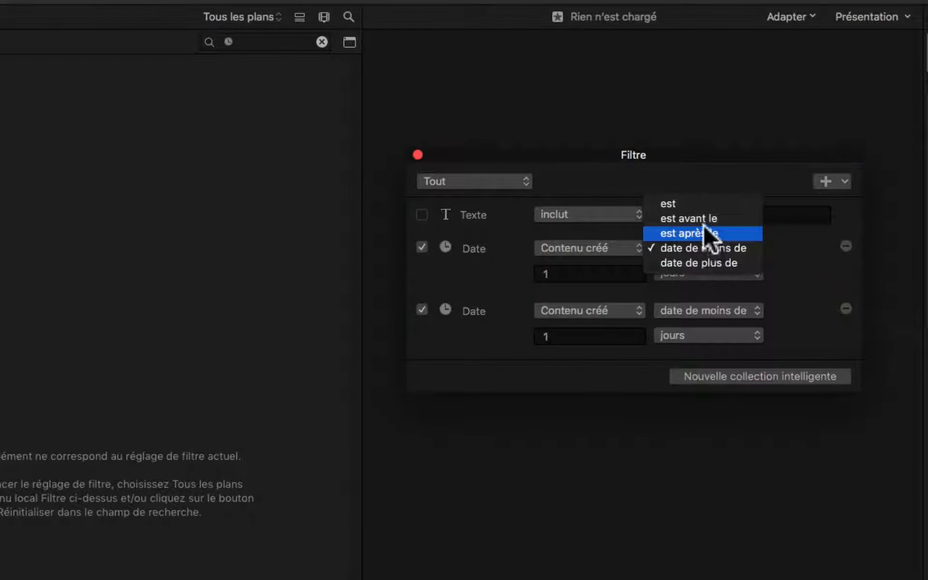
left_click(703, 227)
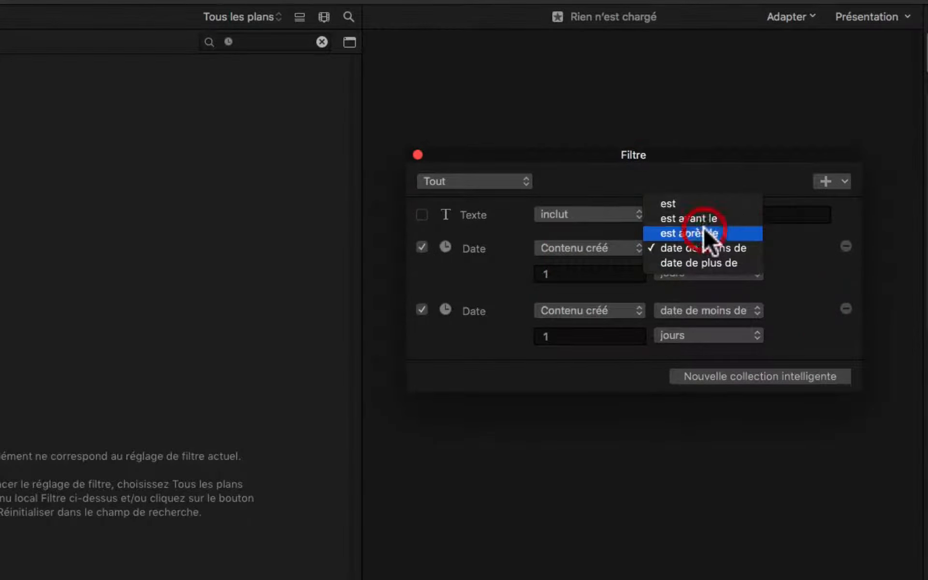
left_click(714, 311)
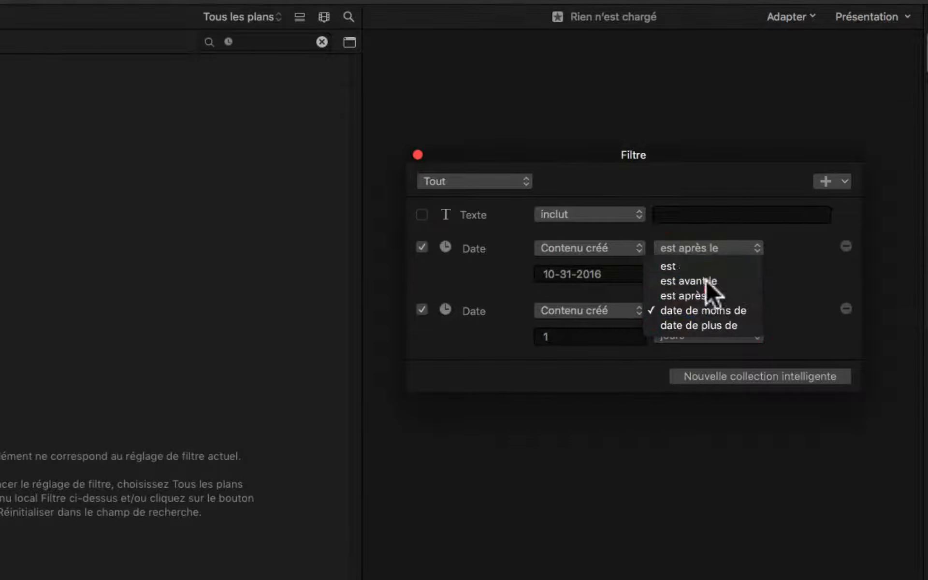
left_click(691, 281)
left_click_drag(637, 273, 457, 252)
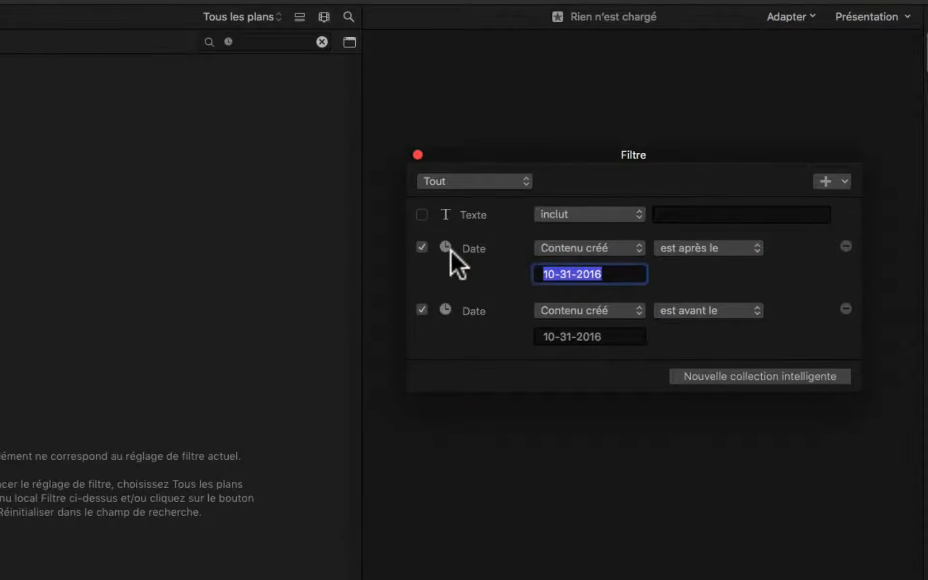
type("08-")
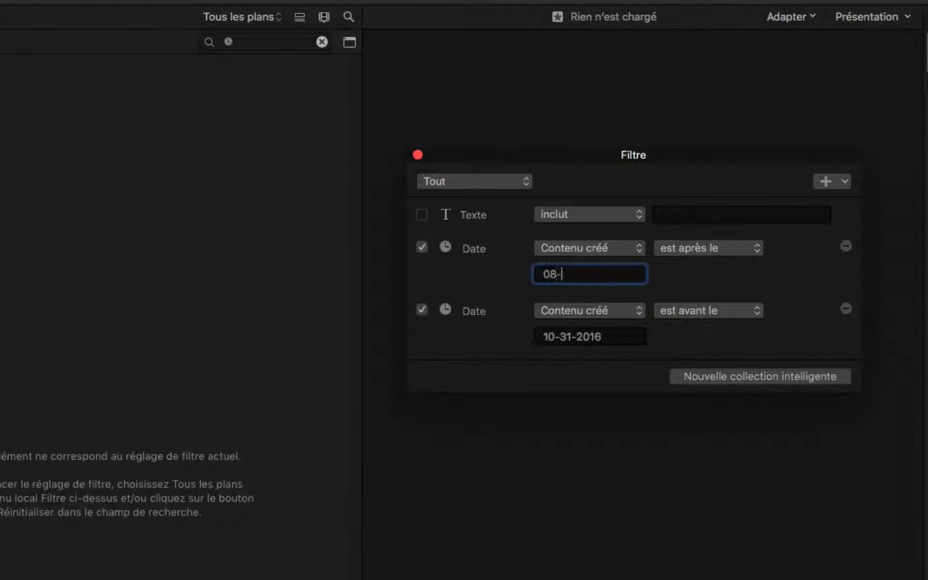
type("22-2010")
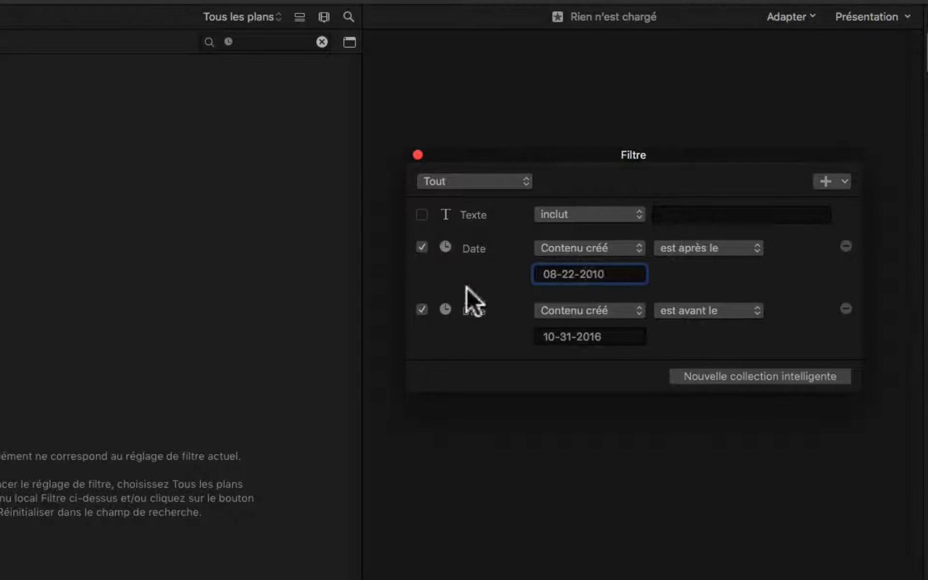
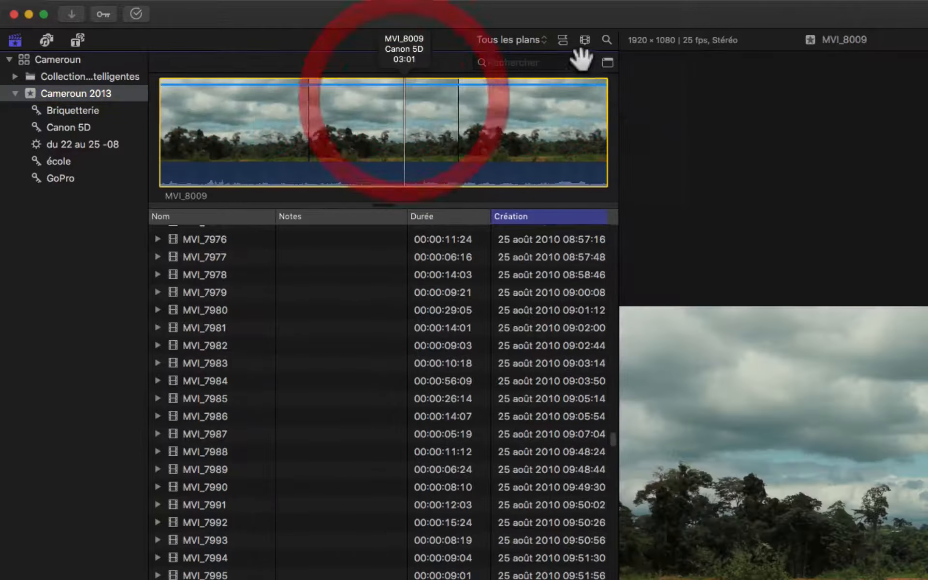
- Delete the smart collection "du 22 au 25 -08" from the Cameroun 2013 event
left_click(75, 147)
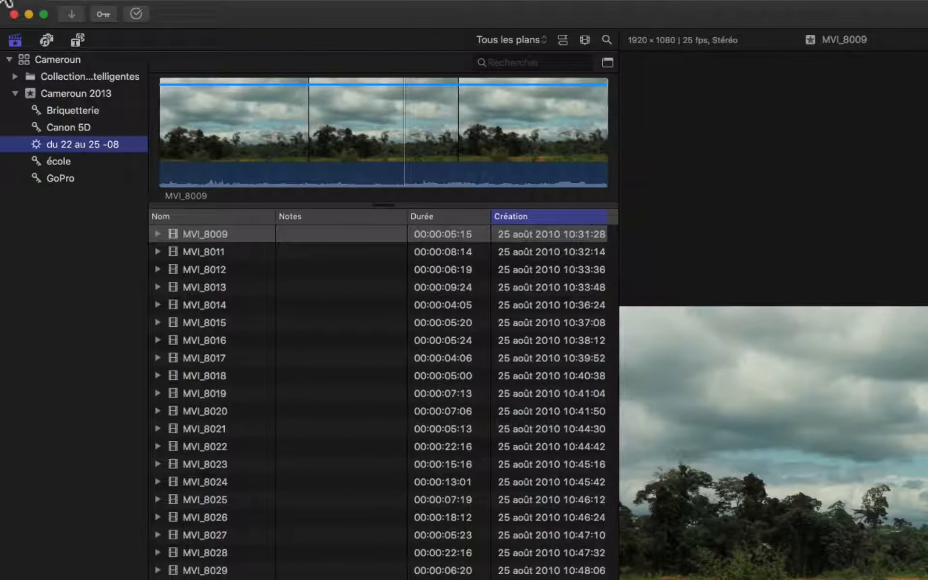
right_click(64, 143)
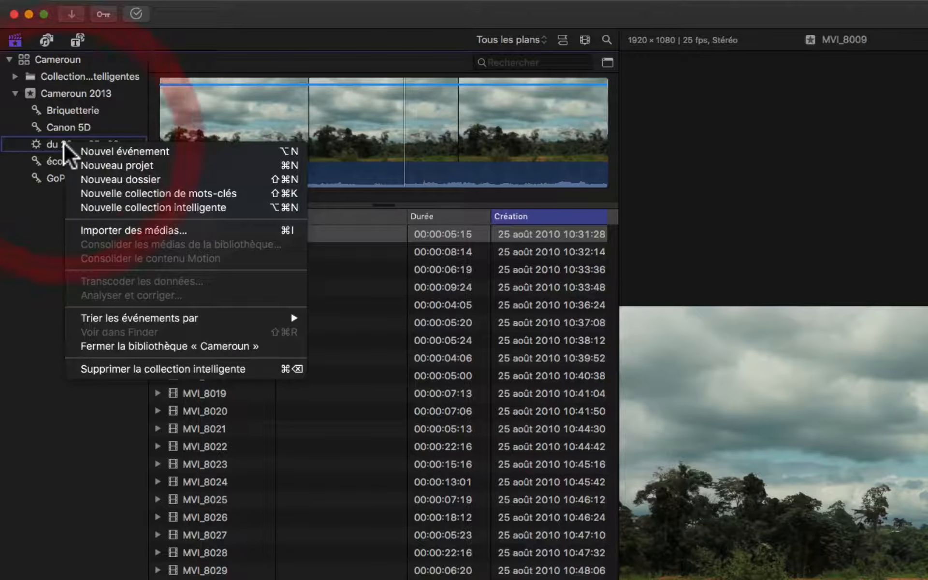
left_click(182, 370)
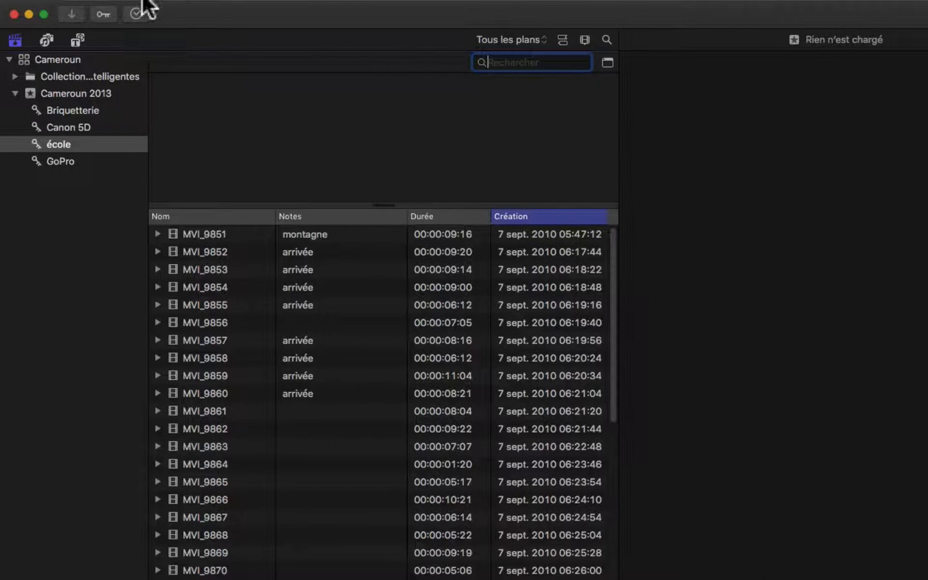
- Create a new smart collection in the Cameroun 2013 event and name it "données utilisées"
mouse_move(171, 2)
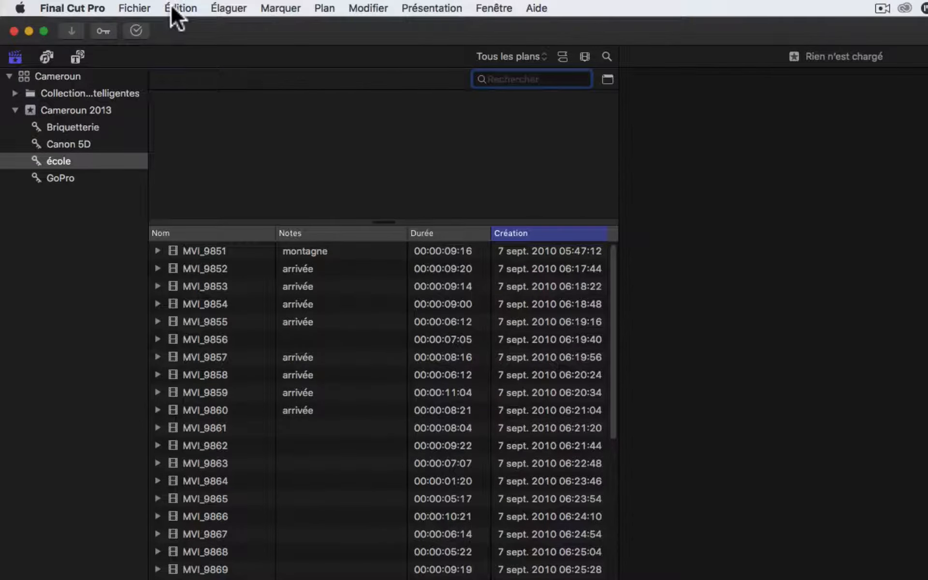
left_click(138, 6)
mouse_move(145, 25)
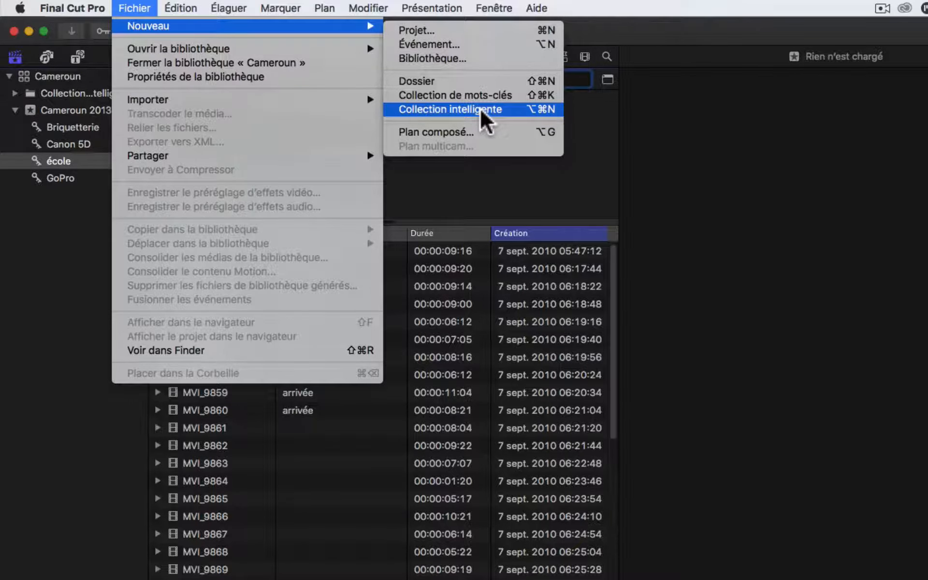
left_click(85, 270)
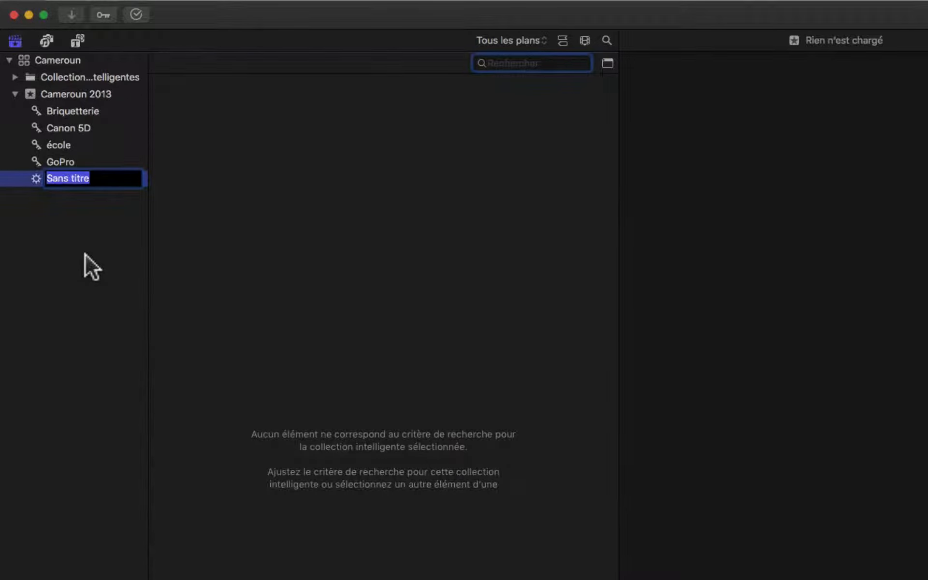
type("données ")
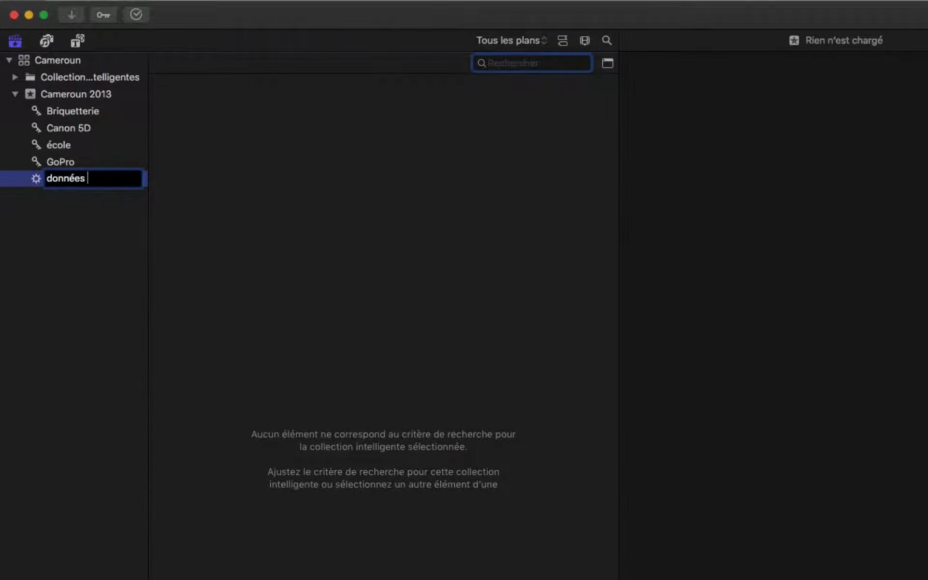
type("utilisées")
key("Return")
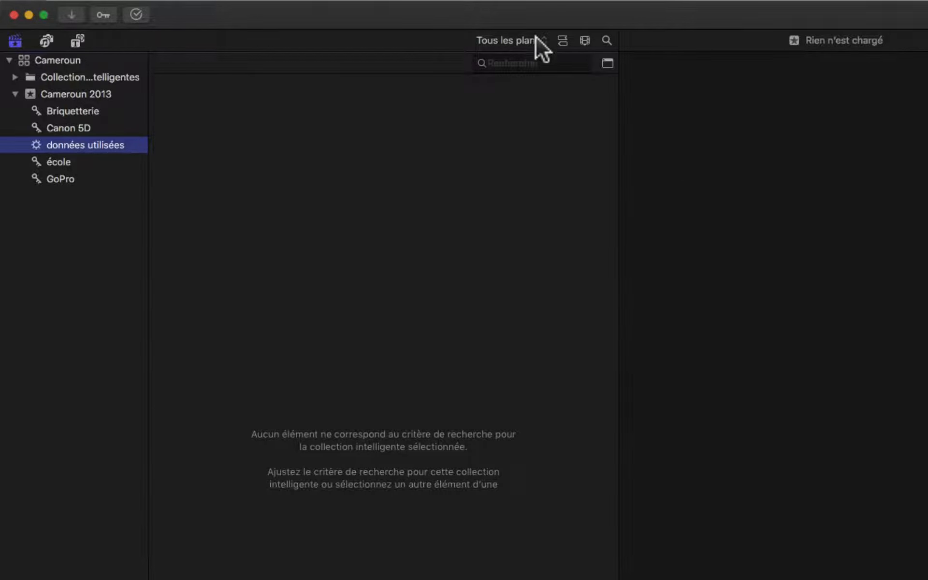
- Show the Cameroun 2013 event's clips as filmstrips and hide the rejected ones (Masquer les plans rejetés)
left_click(82, 94)
left_click(559, 42)
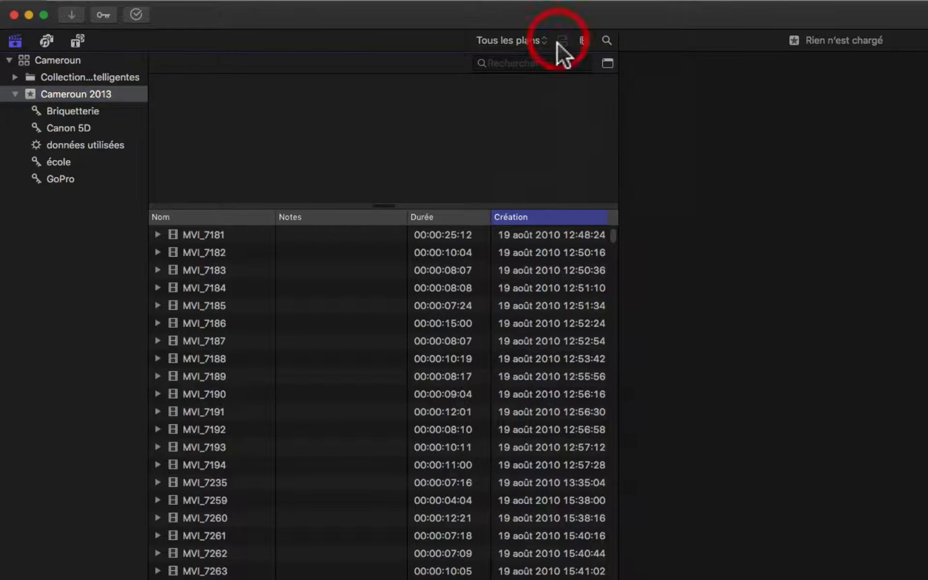
left_click(536, 40)
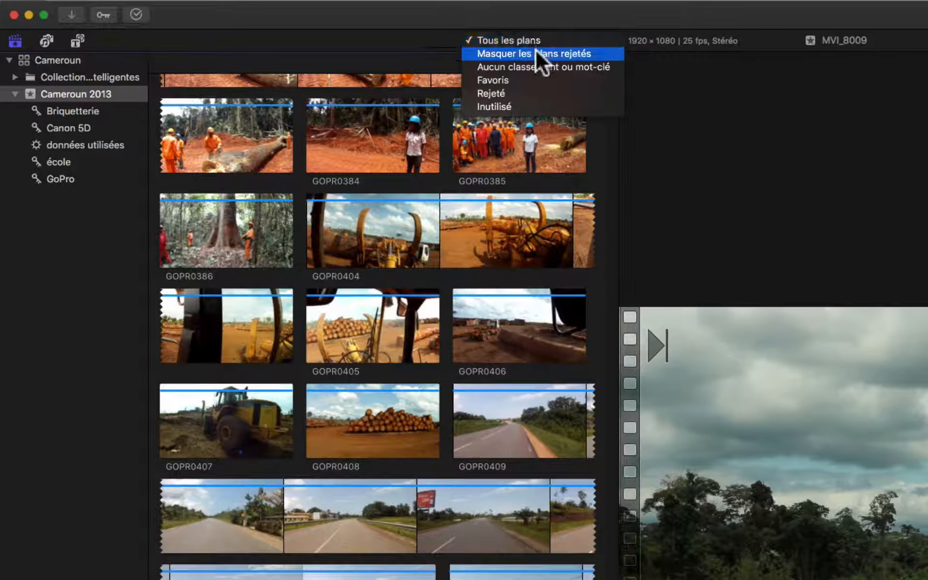
left_click(535, 50)
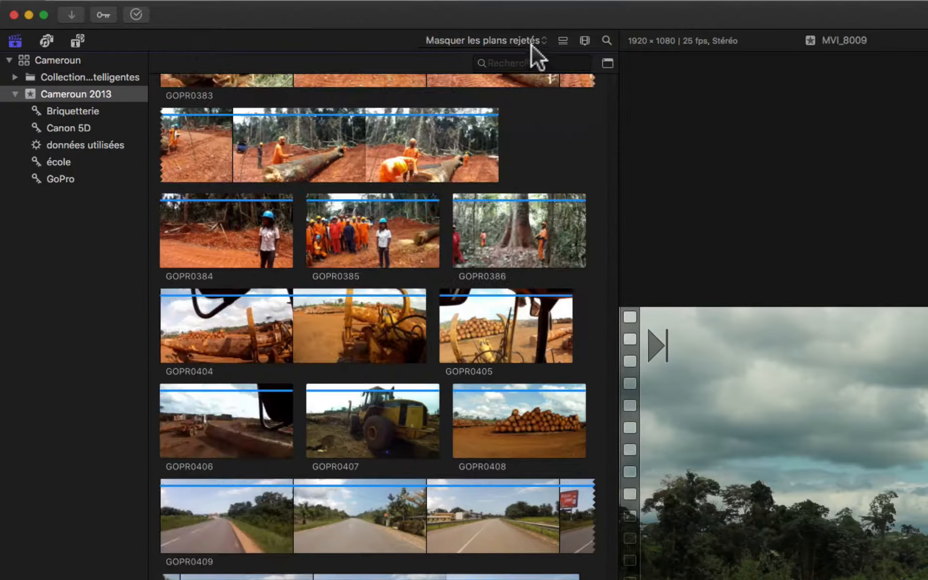
- Filter the event's clips by "Aucun classement ou mot-clé", followed by Favoris
left_click(532, 46)
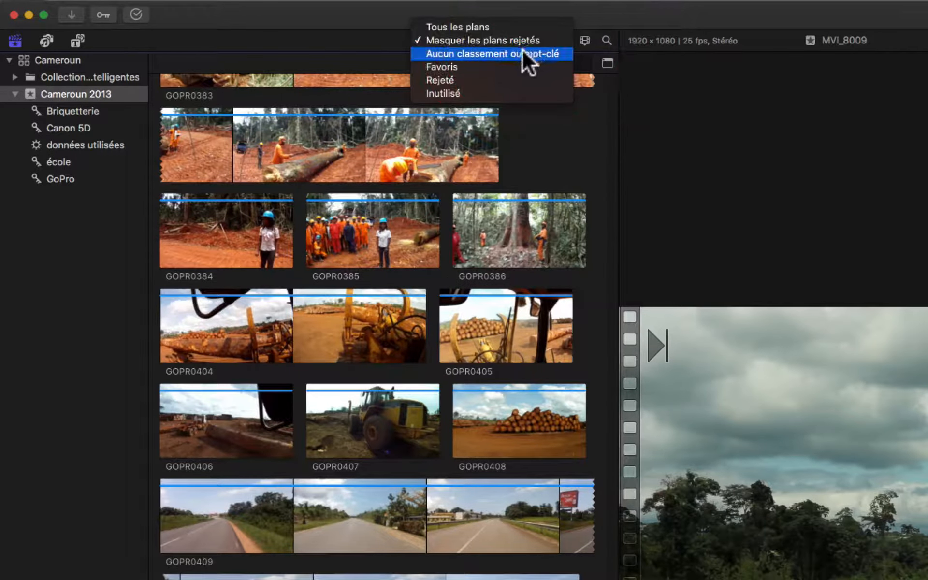
left_click(514, 52)
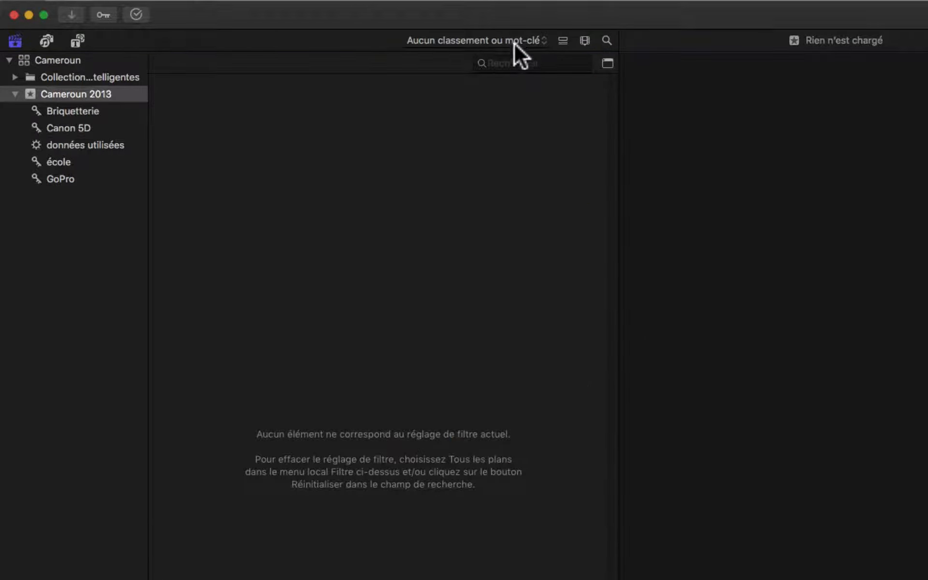
left_click(516, 40)
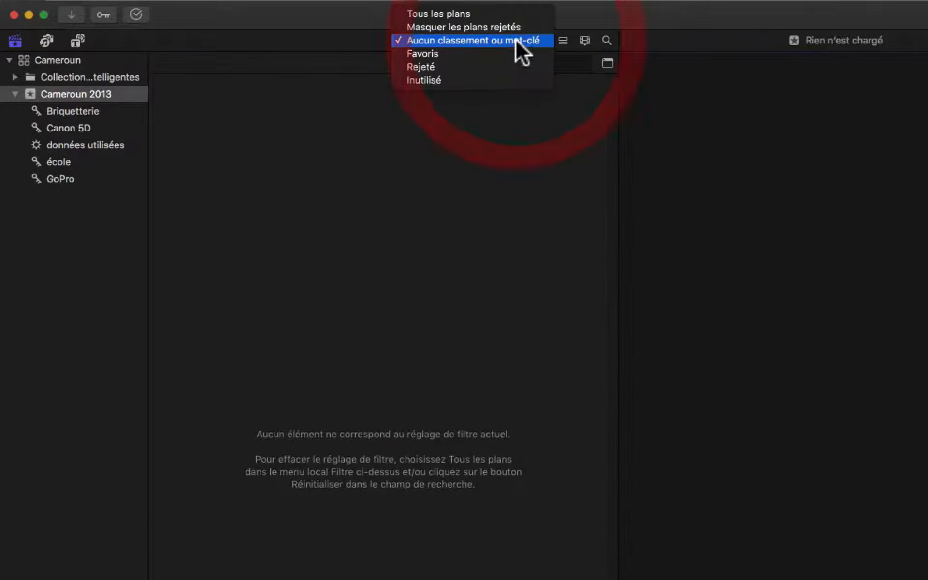
left_click(503, 48)
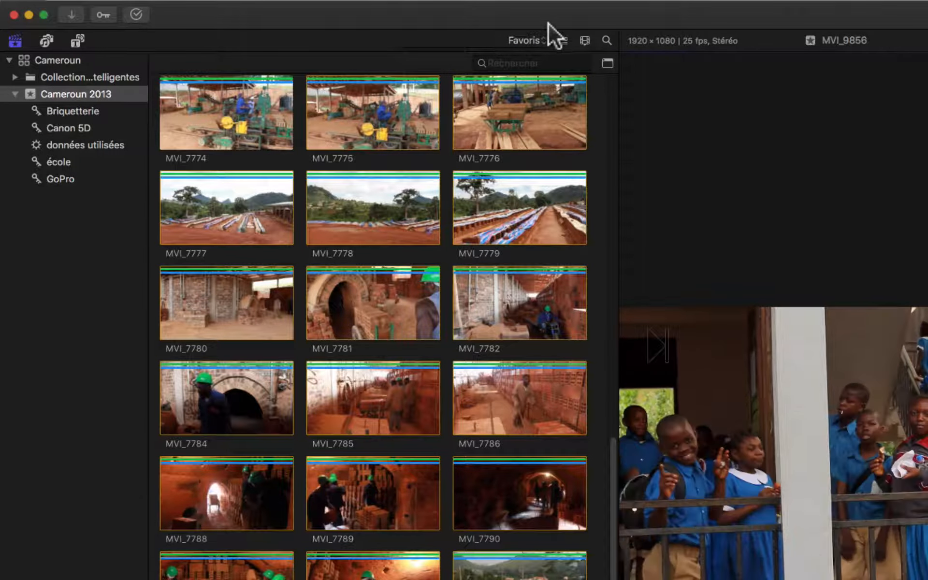
- Filter the event's clips to the rejected ones (Rejeté), followed by the unused ones (Inutilisé)
left_click(535, 40)
left_click(533, 53)
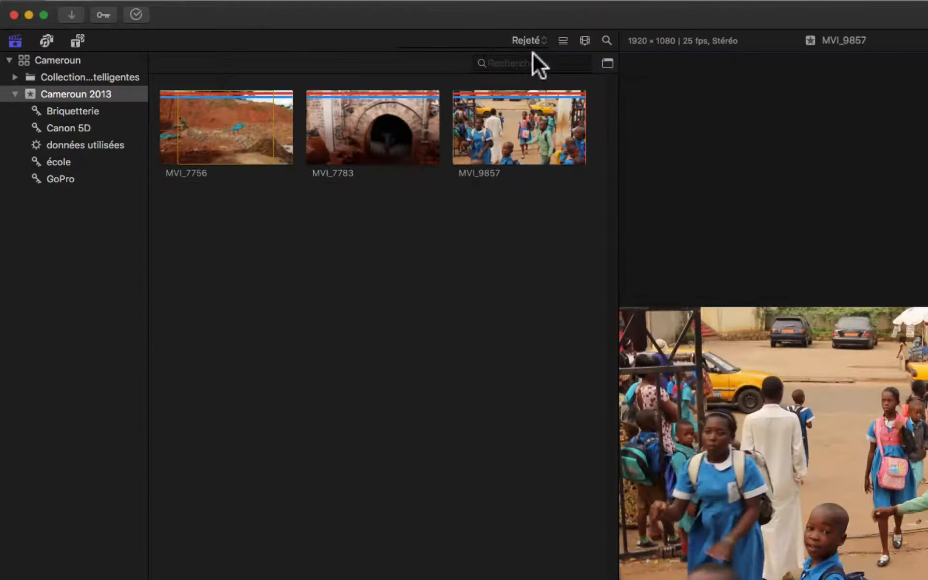
left_click(536, 38)
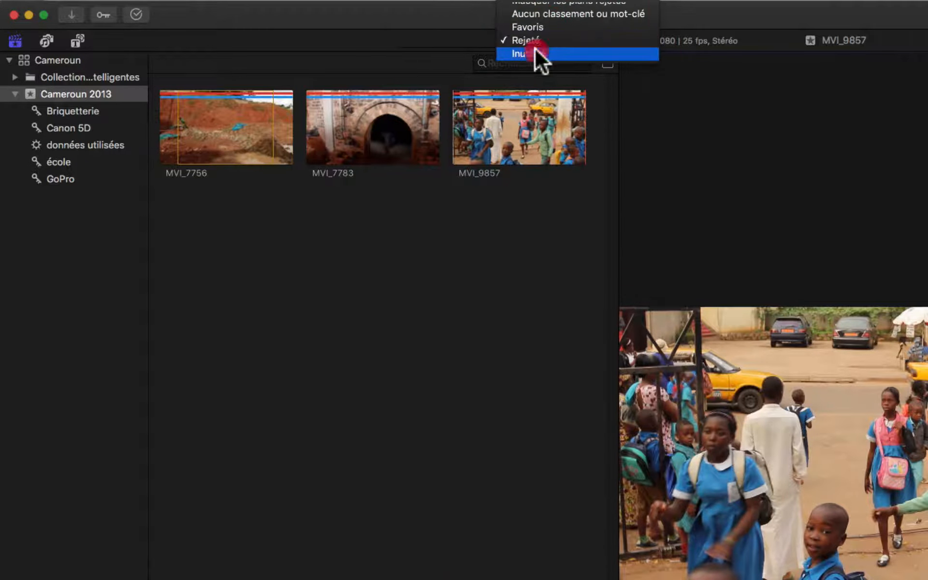
left_click(535, 51)
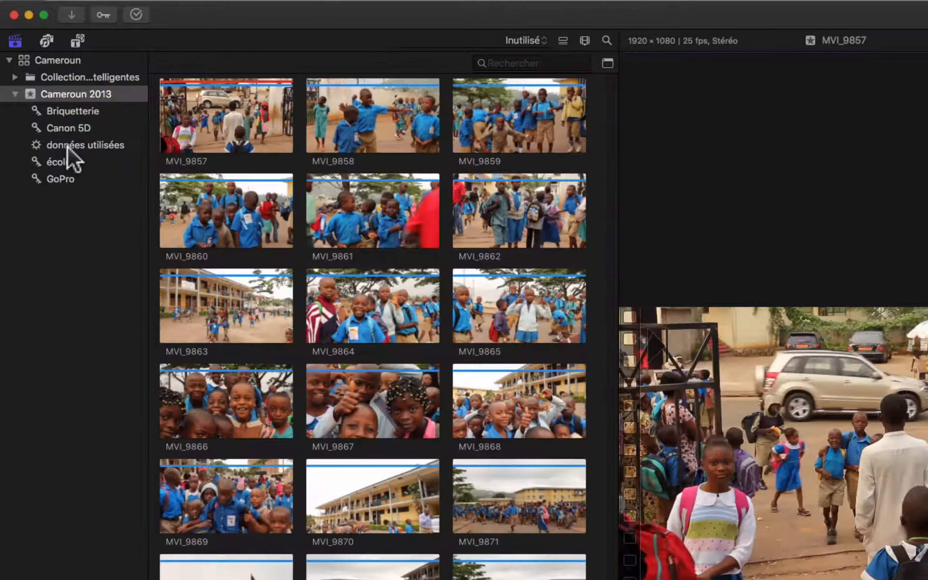
- Copy the "Audio seulement" smart collection from the library's smart collections into the Cameroun 2013 event and open the copy
left_click(68, 147)
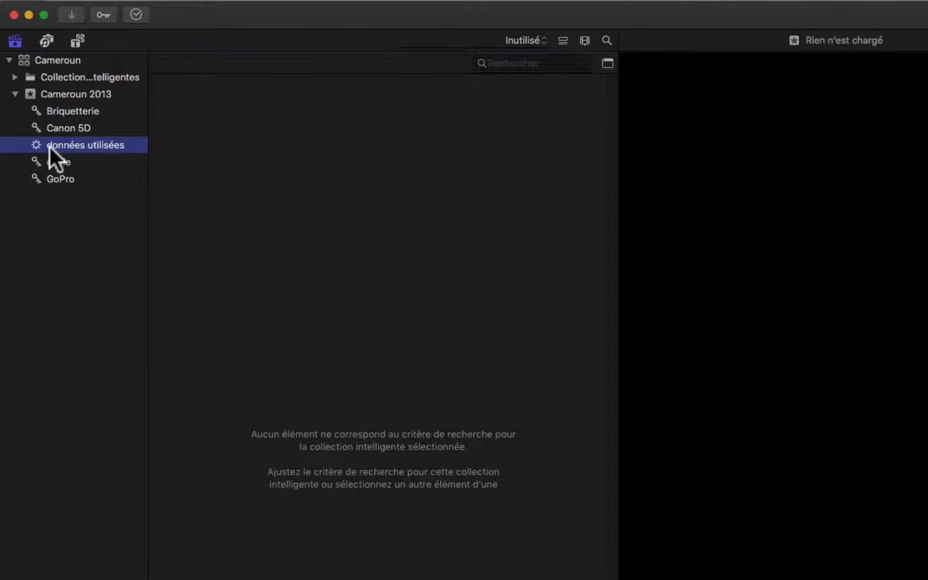
left_click(14, 77)
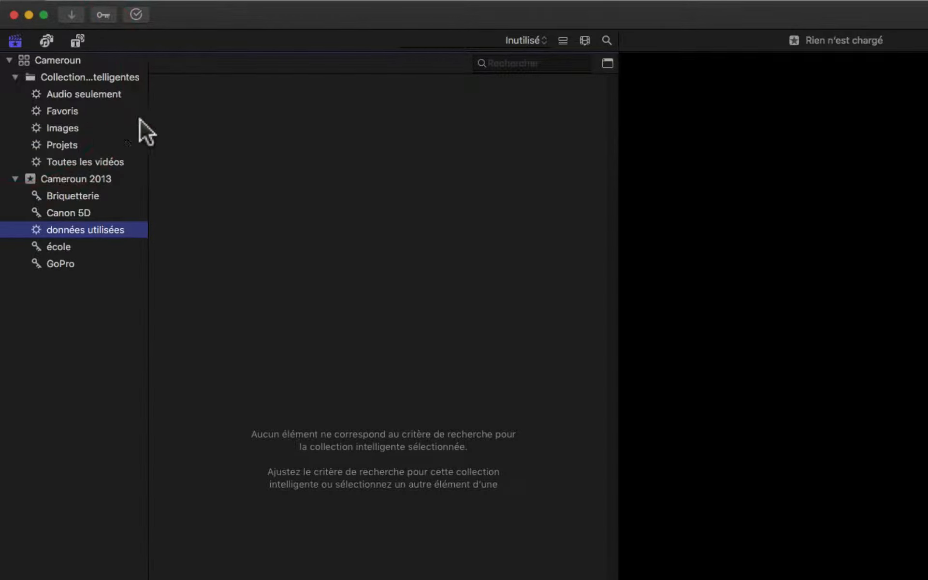
left_click_drag(36, 90, 50, 171)
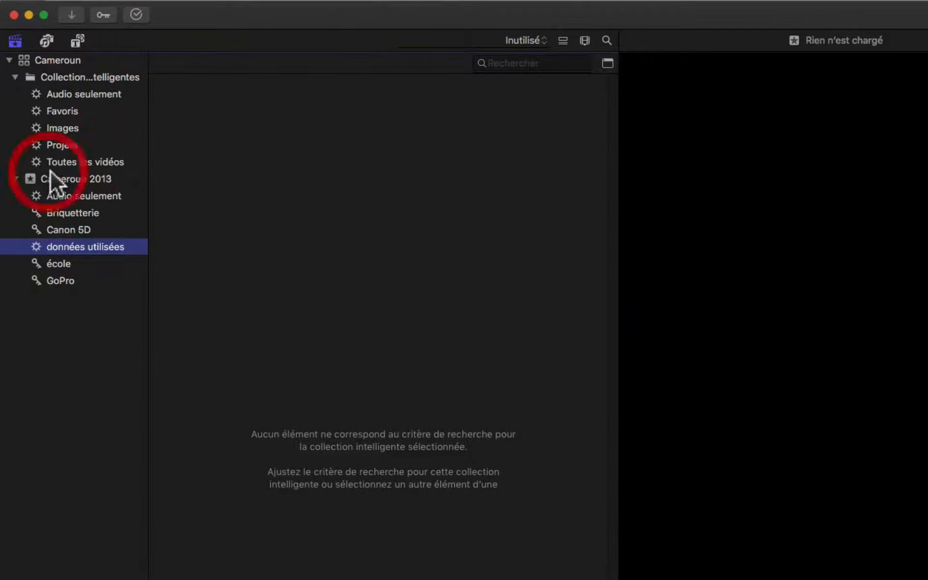
left_click(57, 196)
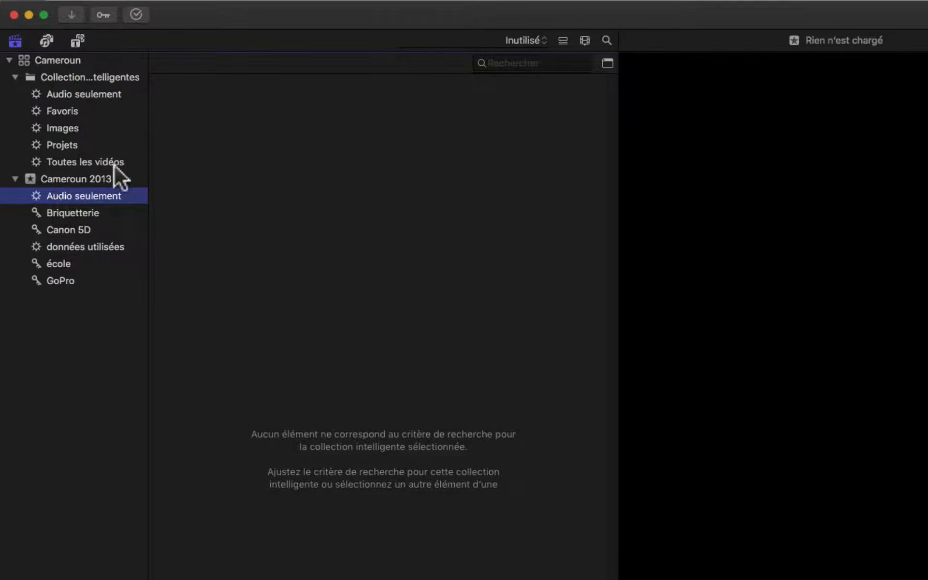
- Copy the library's Favoris smart collection into the Cameroun 2013 event and filter the copy's clips by Favoris
left_click_drag(35, 108, 50, 179)
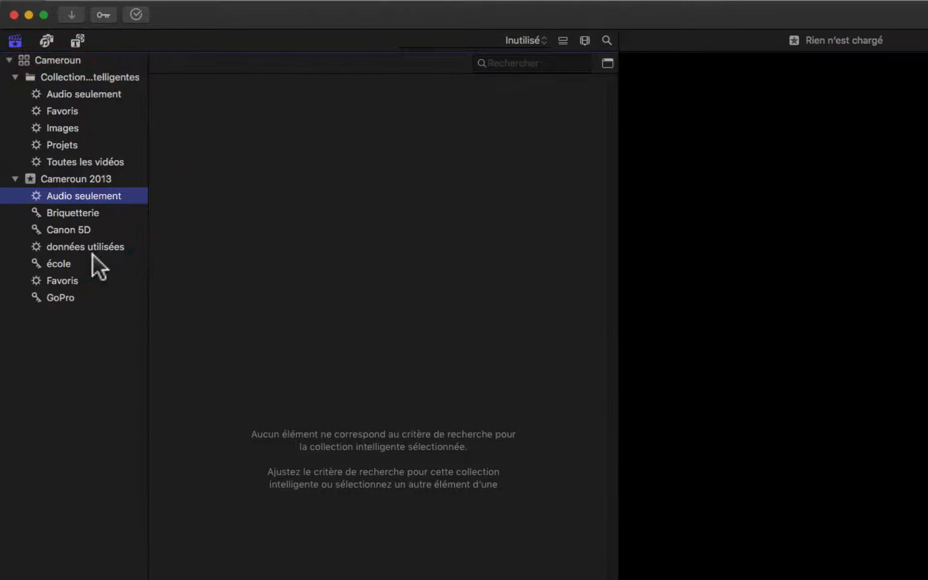
left_click(57, 279)
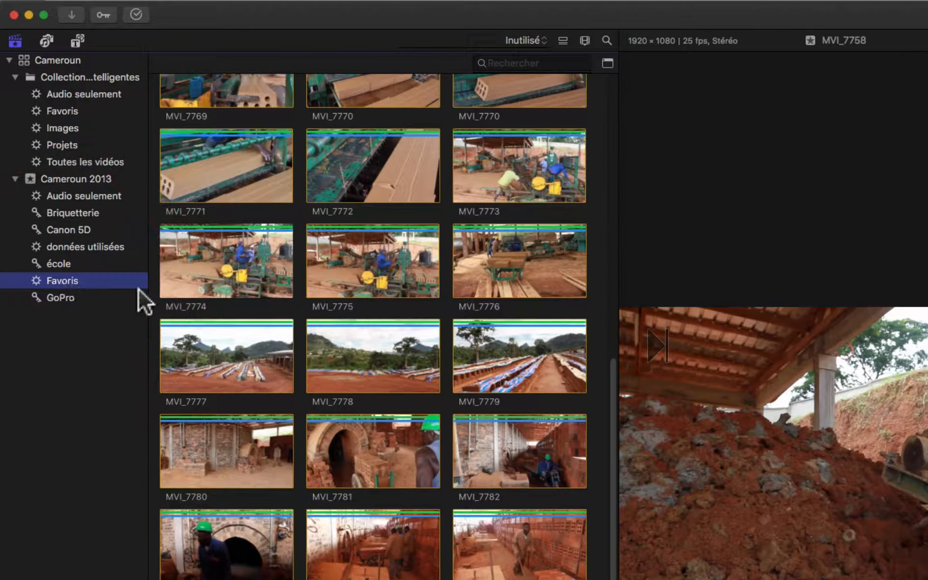
left_click(507, 488)
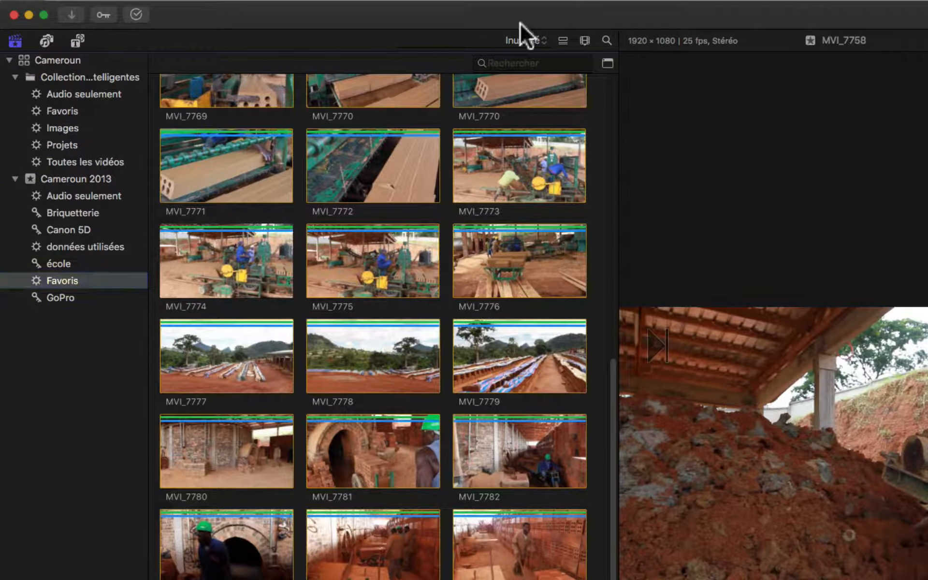
left_click(524, 37)
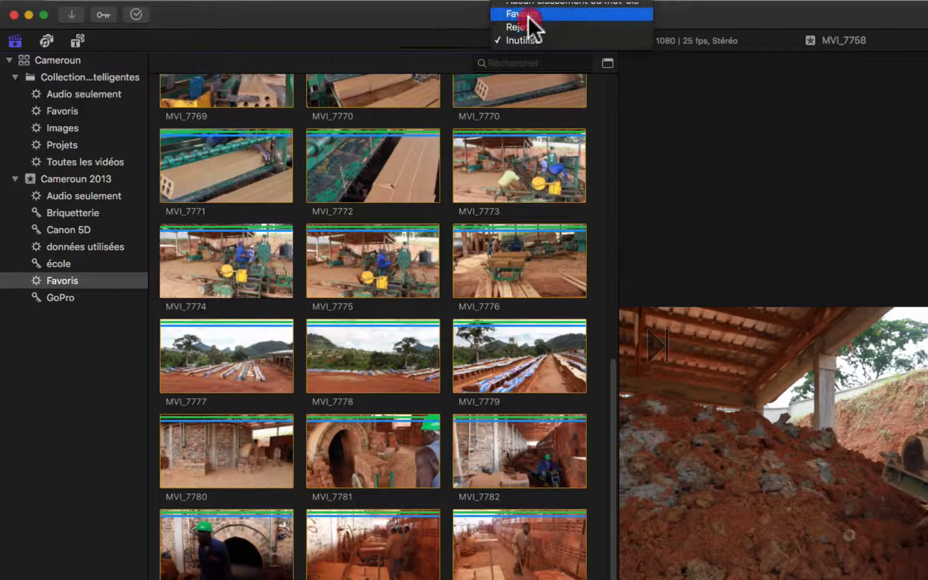
left_click(529, 16)
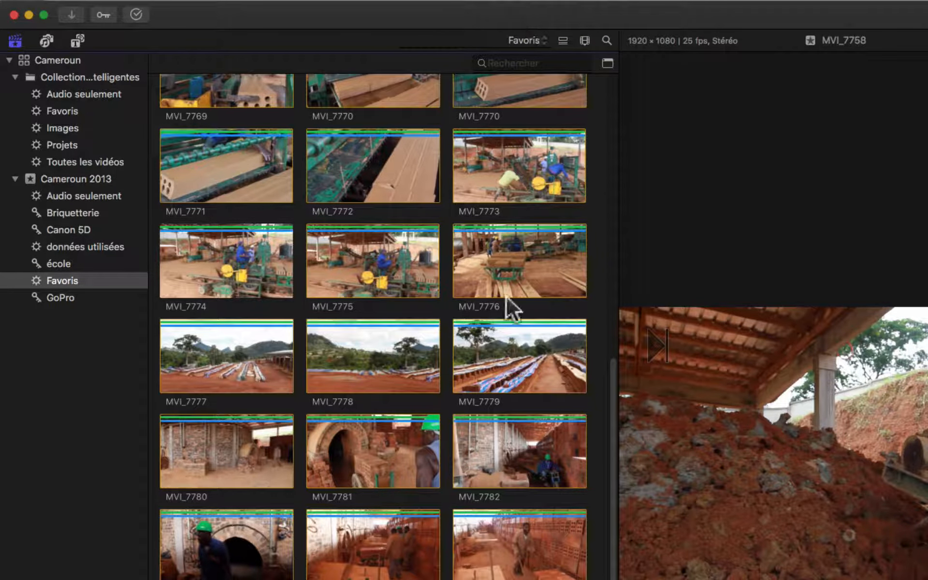
- Delete the Favoris smart collection from the Cameroun 2013 event and show the event's own clips
right_click(56, 277)
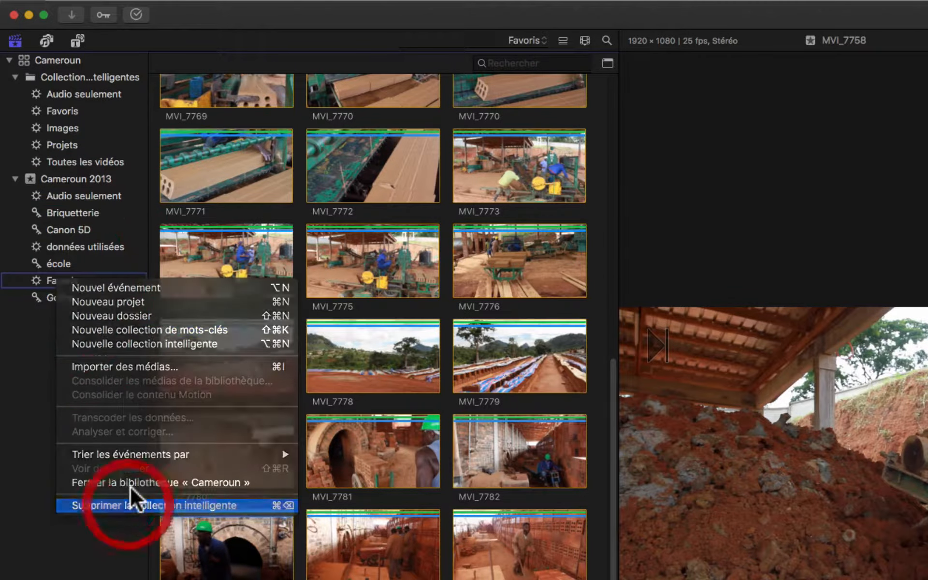
left_click(128, 503)
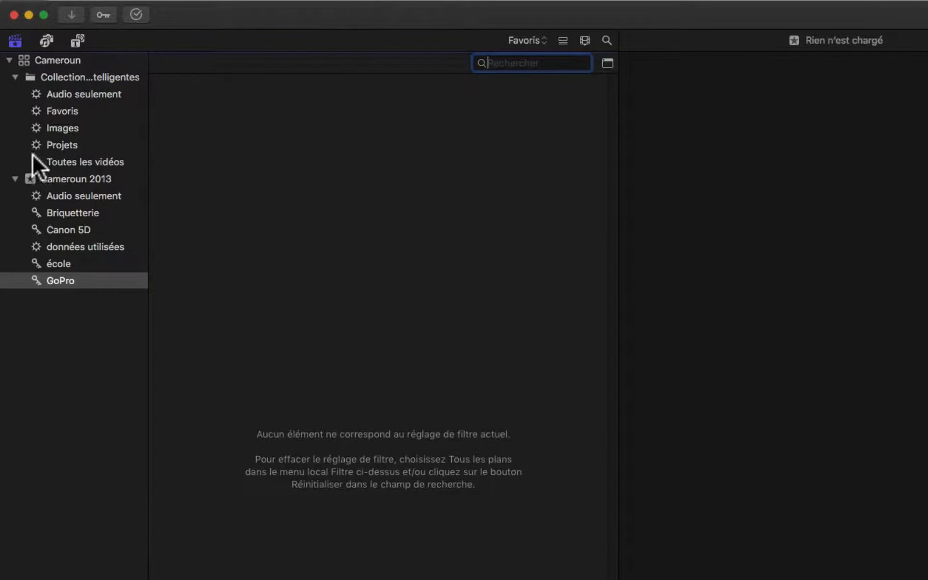
left_click(51, 179)
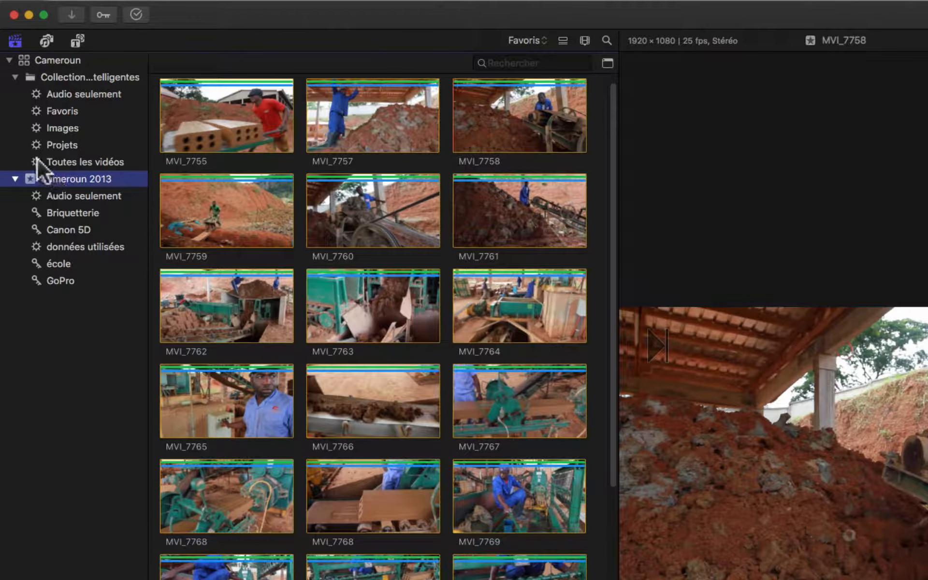
- Copy "Toutes les vidéos" into the Cameroun 2013 event and "données utilisées" into the library's smart collections, and collapse the event
left_click_drag(37, 159, 35, 178)
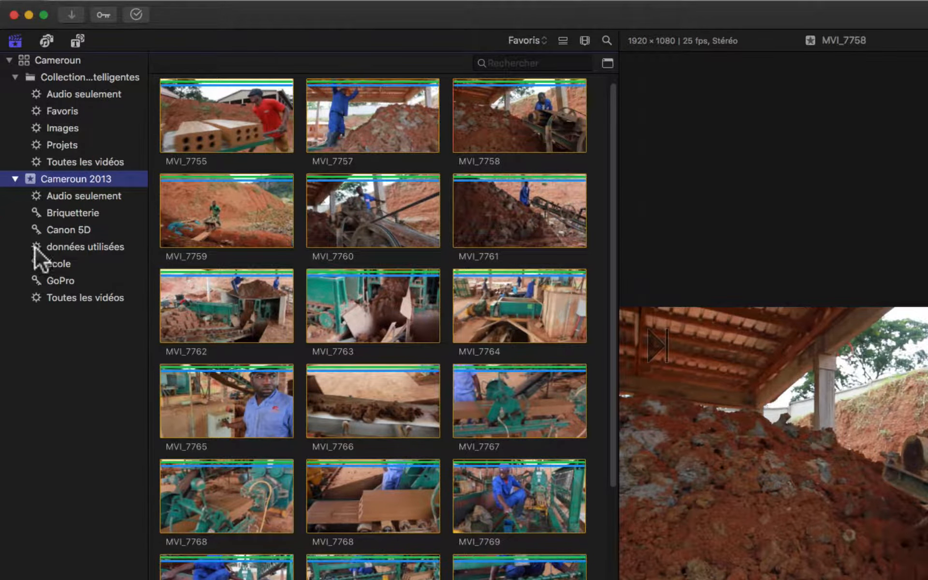
left_click_drag(35, 247, 59, 74)
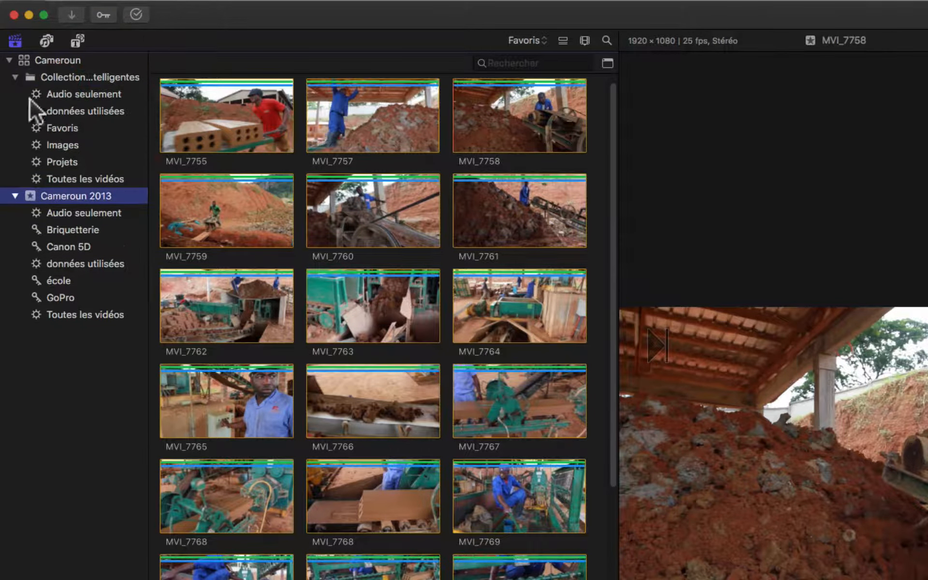
left_click(15, 196)
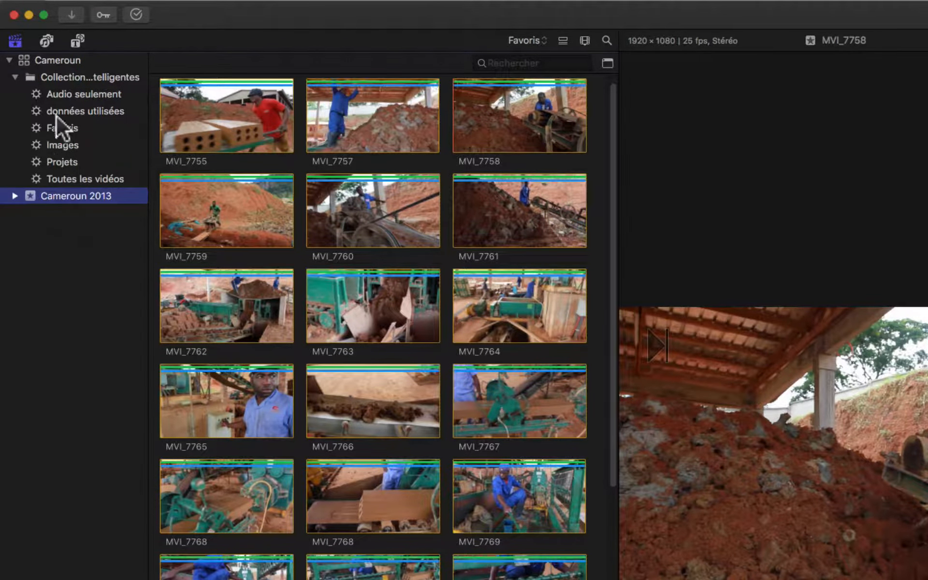
left_click_drag(36, 111, 55, 109)
left_click(784, 204)
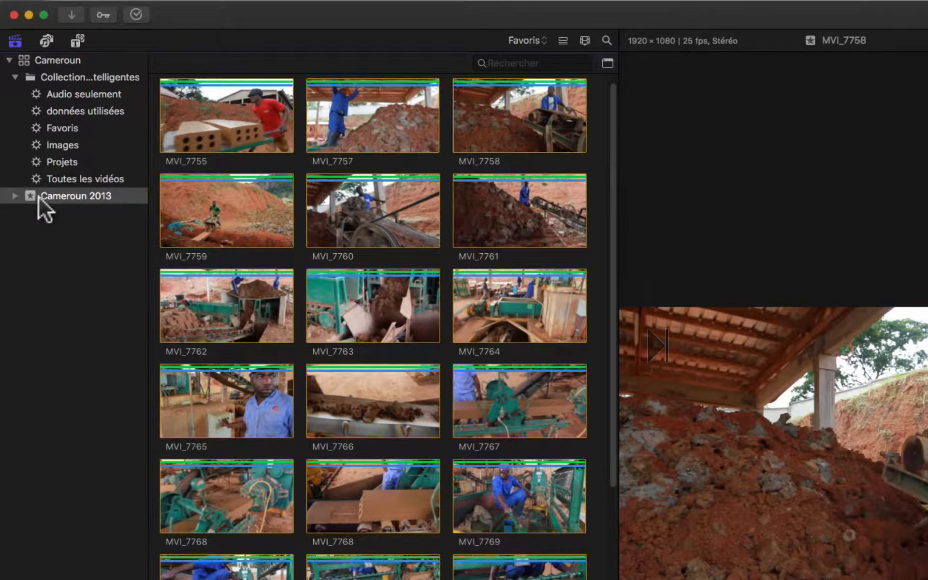
- Expand the Cameroun 2013 event and set its clip filter to "Tous les plans"
left_click(14, 195)
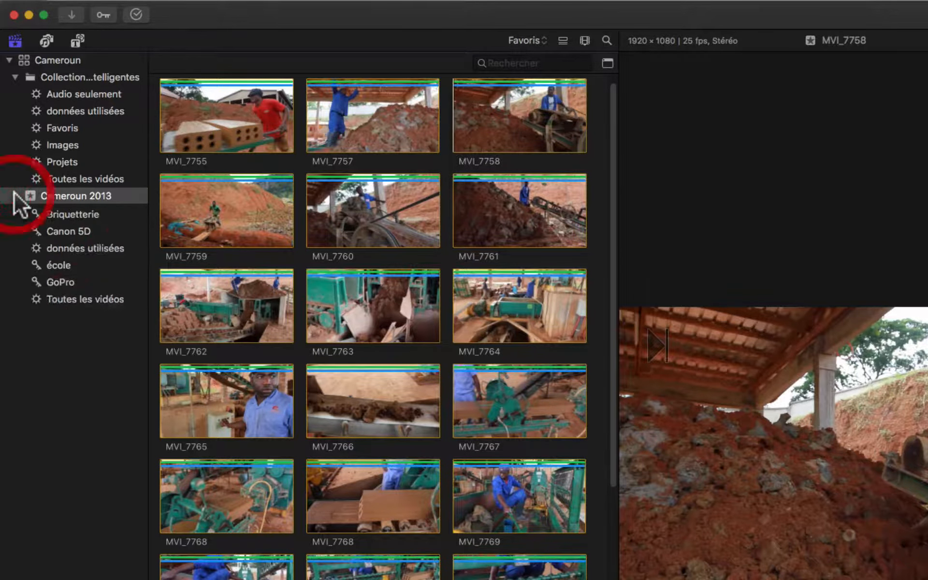
left_click(526, 39)
left_click(533, 2)
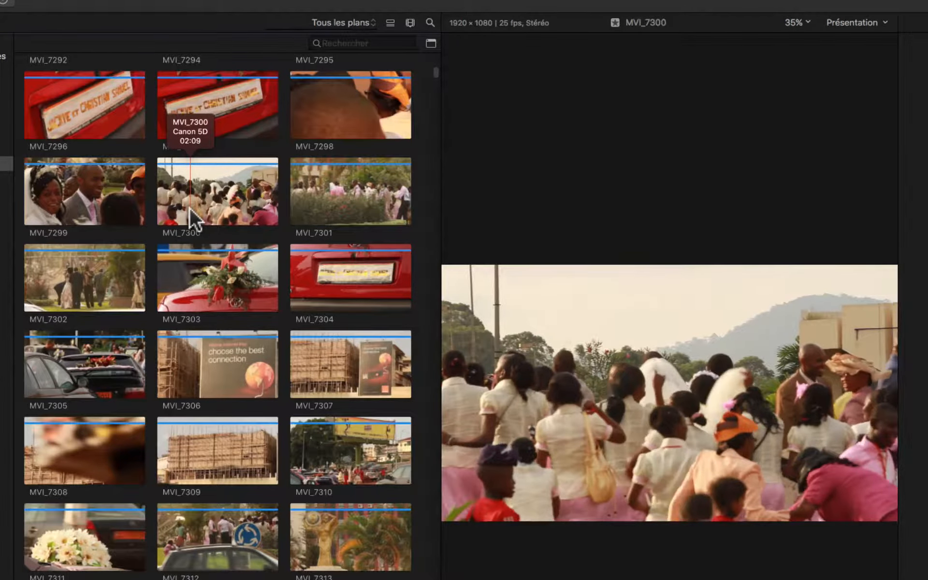
- Mark two separate ranges of clip MVI_7300 as favourites and filter the event's clips by Favoris
left_click_drag(183, 208, 205, 211)
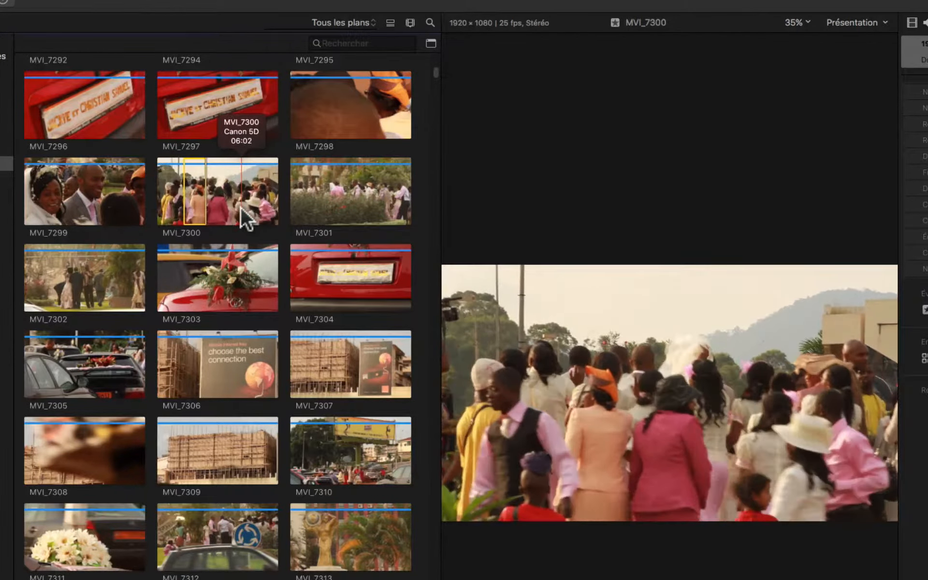
left_click_drag(241, 208, 264, 212)
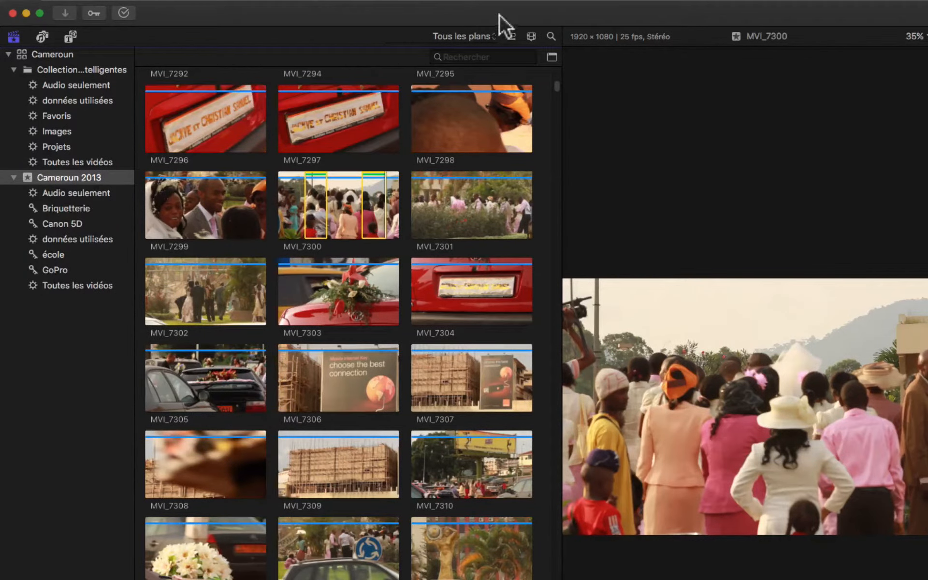
left_click(485, 37)
left_click(471, 69)
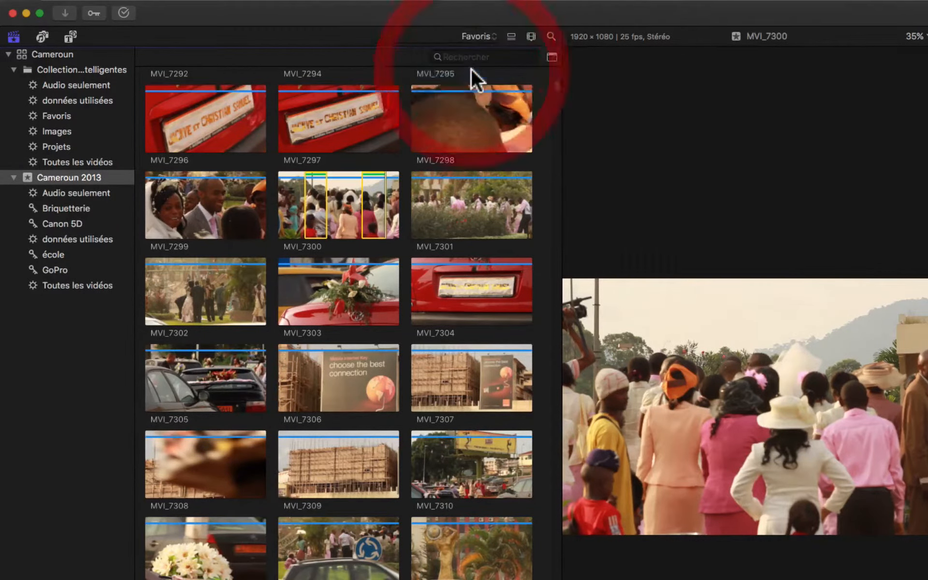